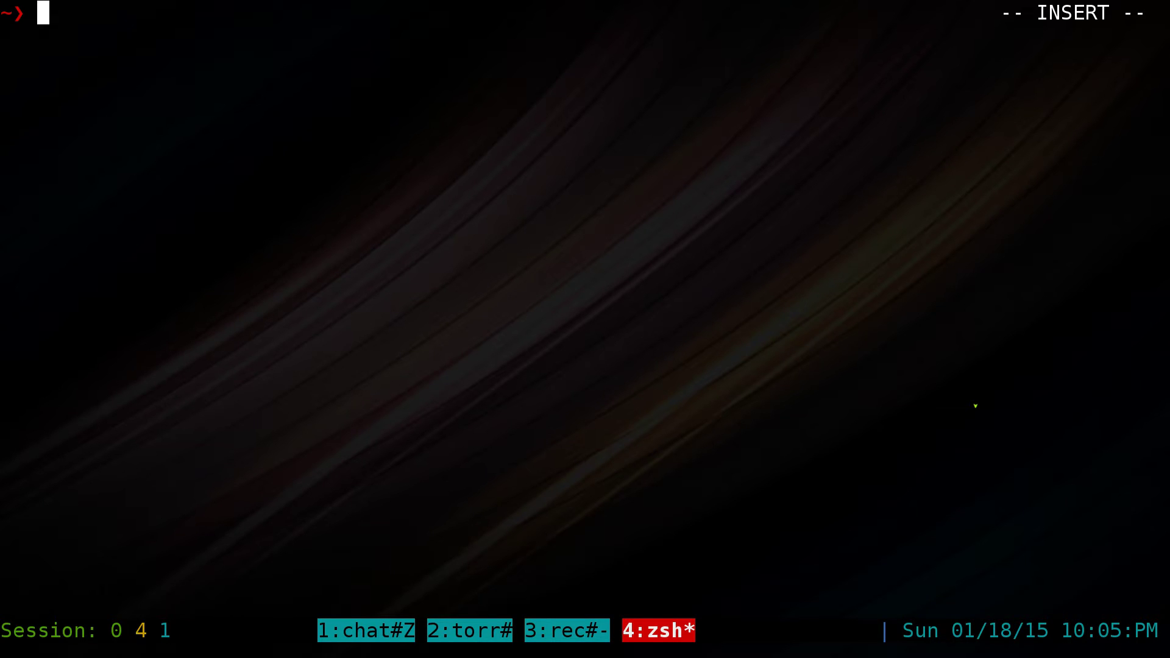
type("fzf-l")
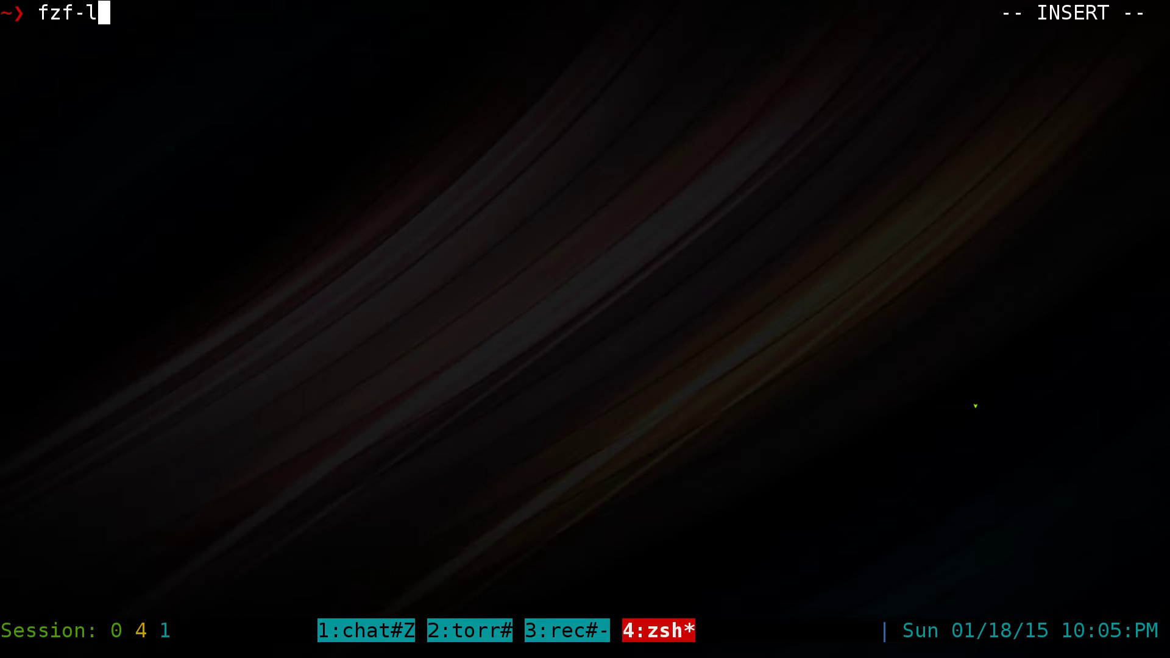
Open Silver Surfer Requiem 02 in Evince via fzf-locate 'silver surf cb 02', close it, clear screen.
key("Tab")
key("Return")
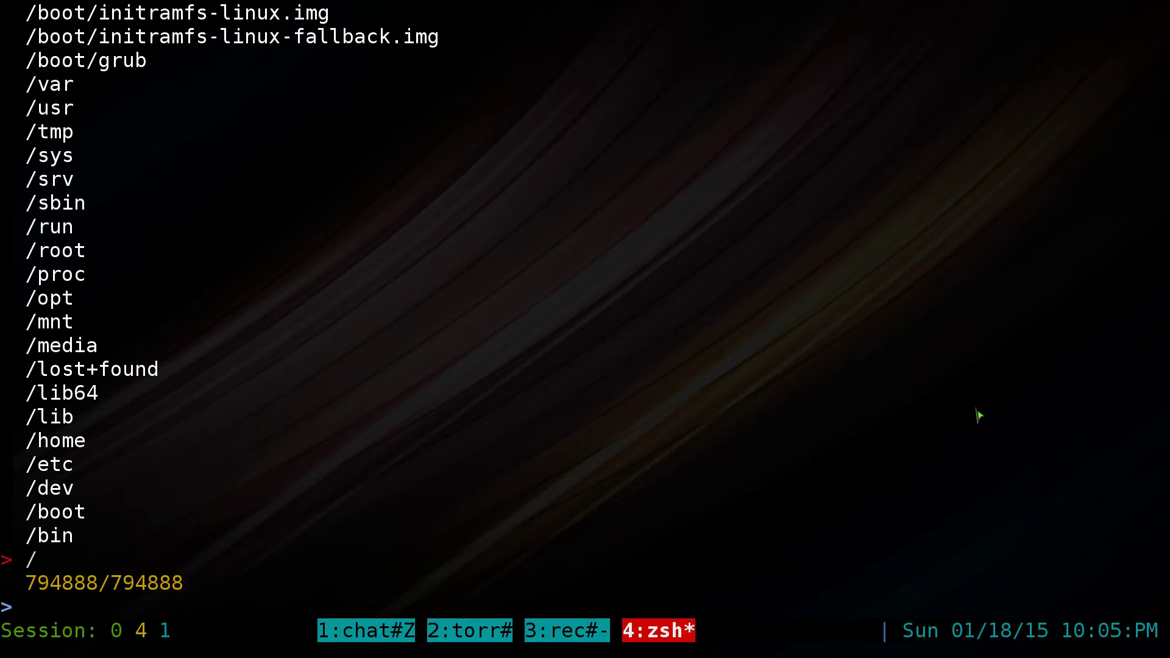
type("silver ")
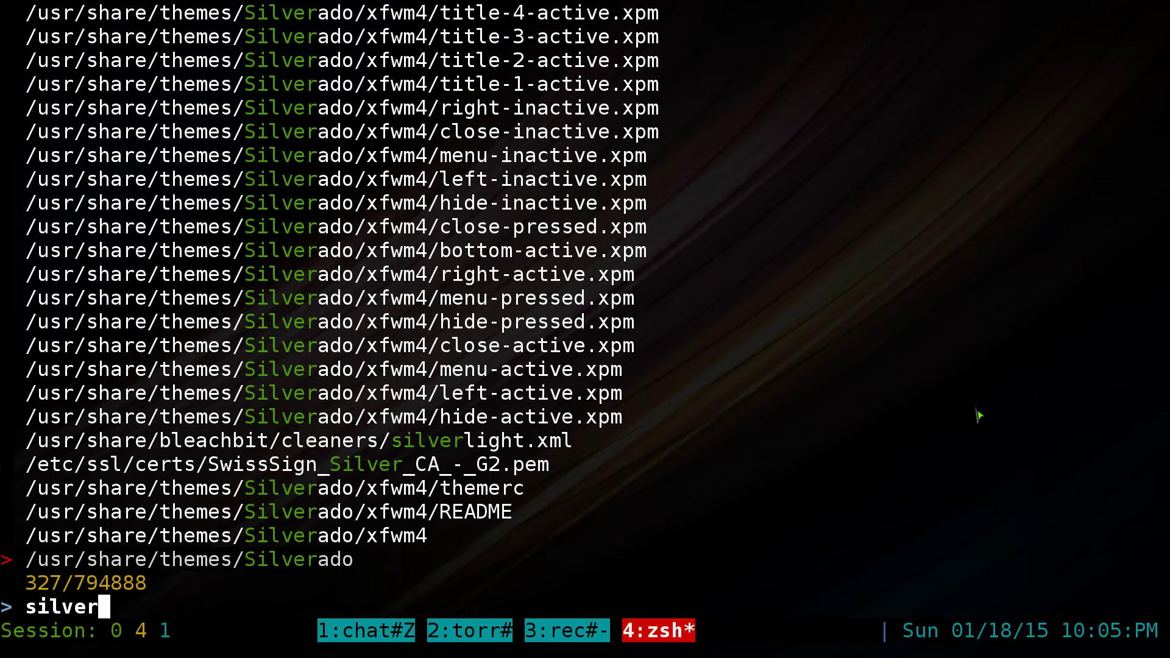
type("surf")
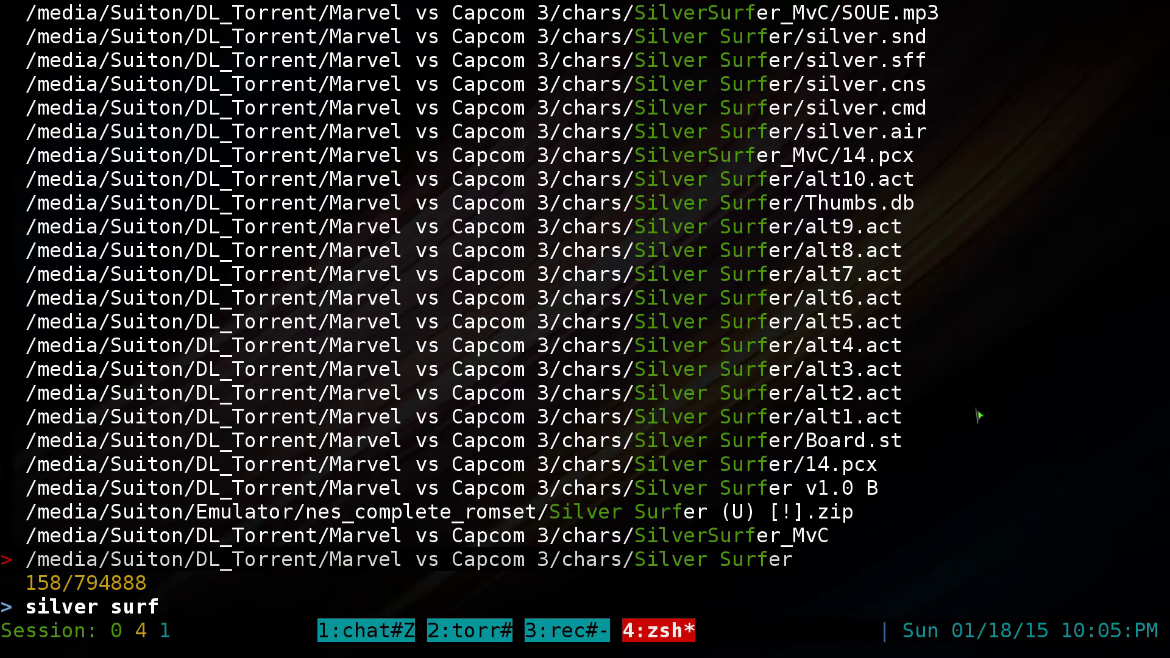
type(" cb")
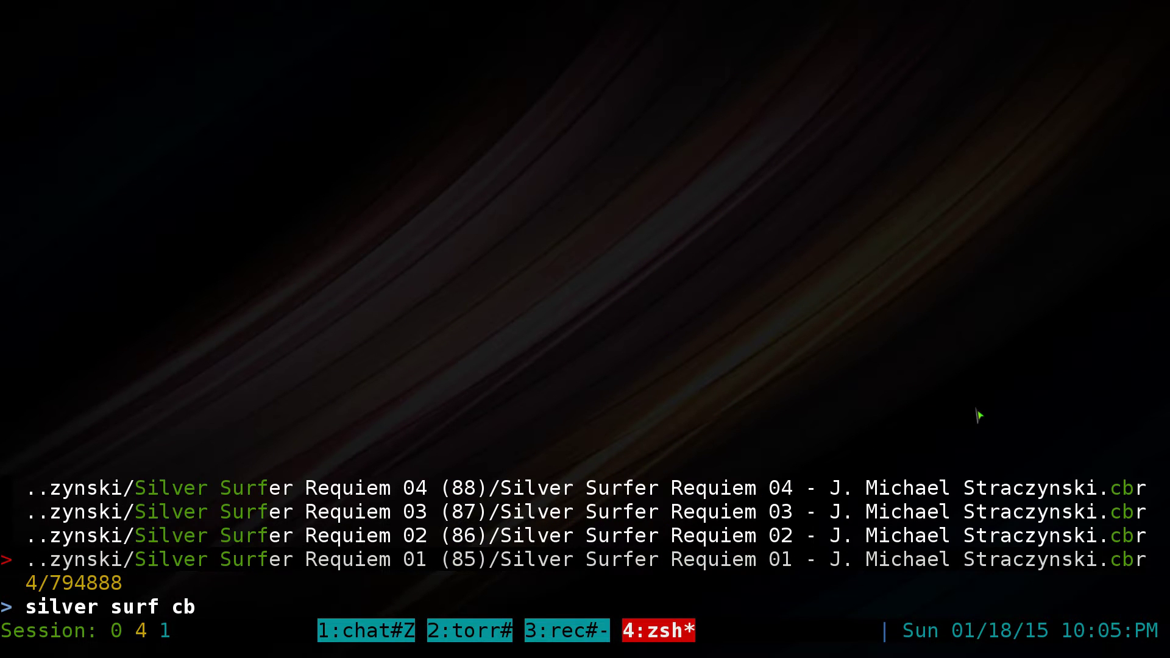
key("Up")
key("Up")
key("Down")
key("Down")
type("02")
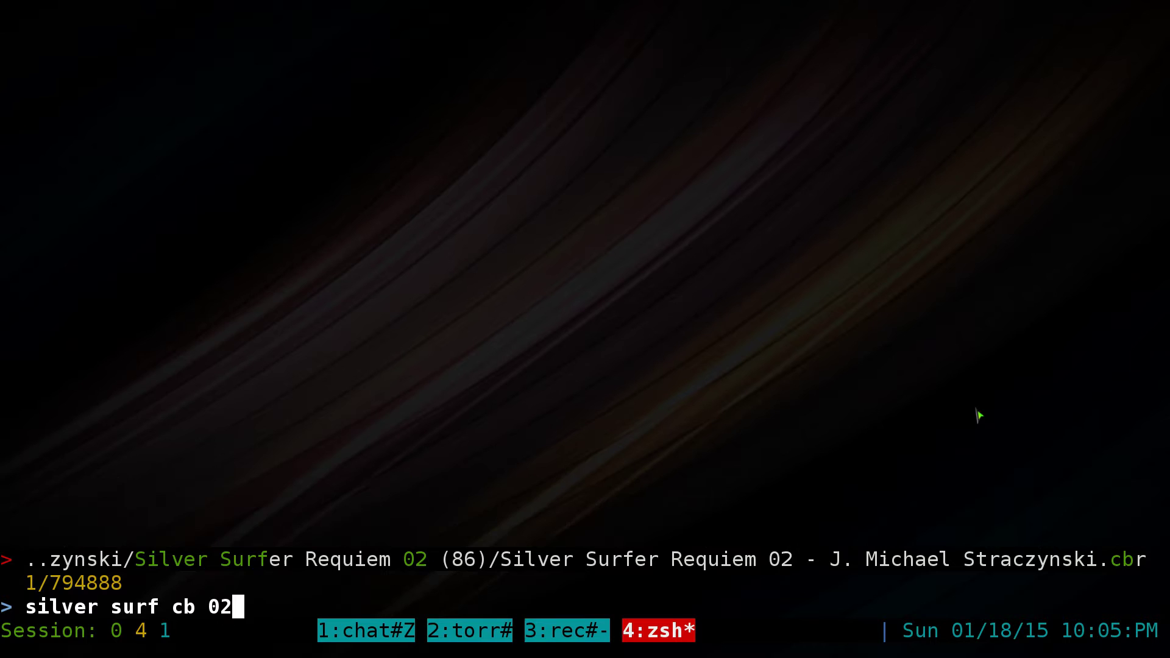
key("Return")
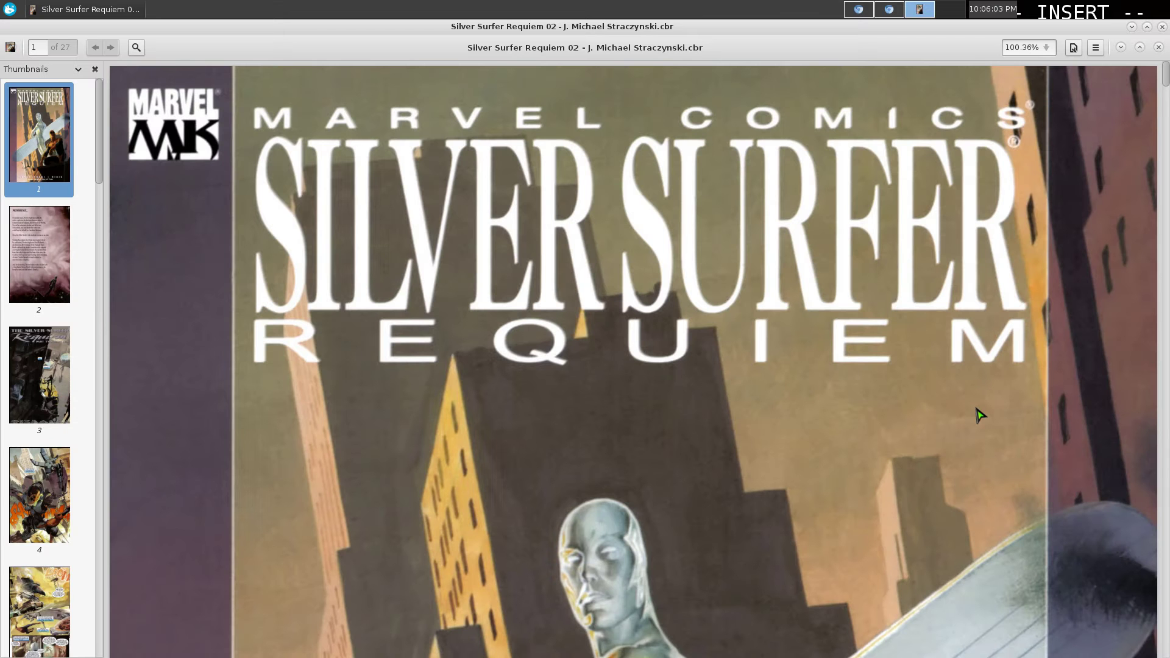
left_click(1158, 28)
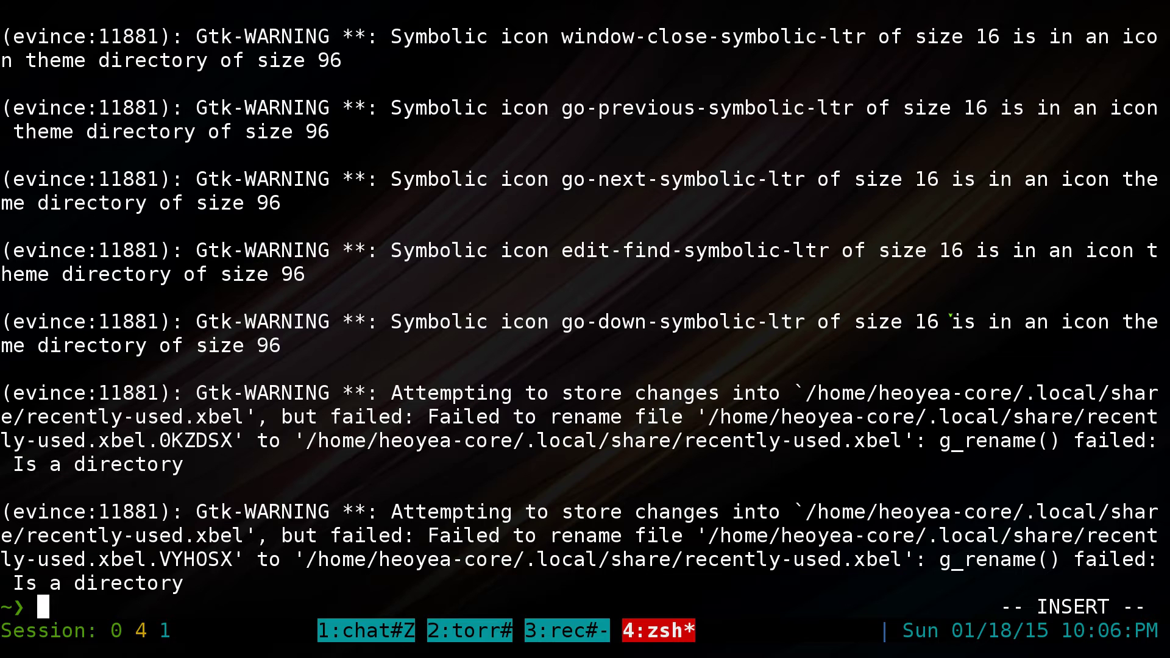
key("ctrl+l")
type("fzf-locate")
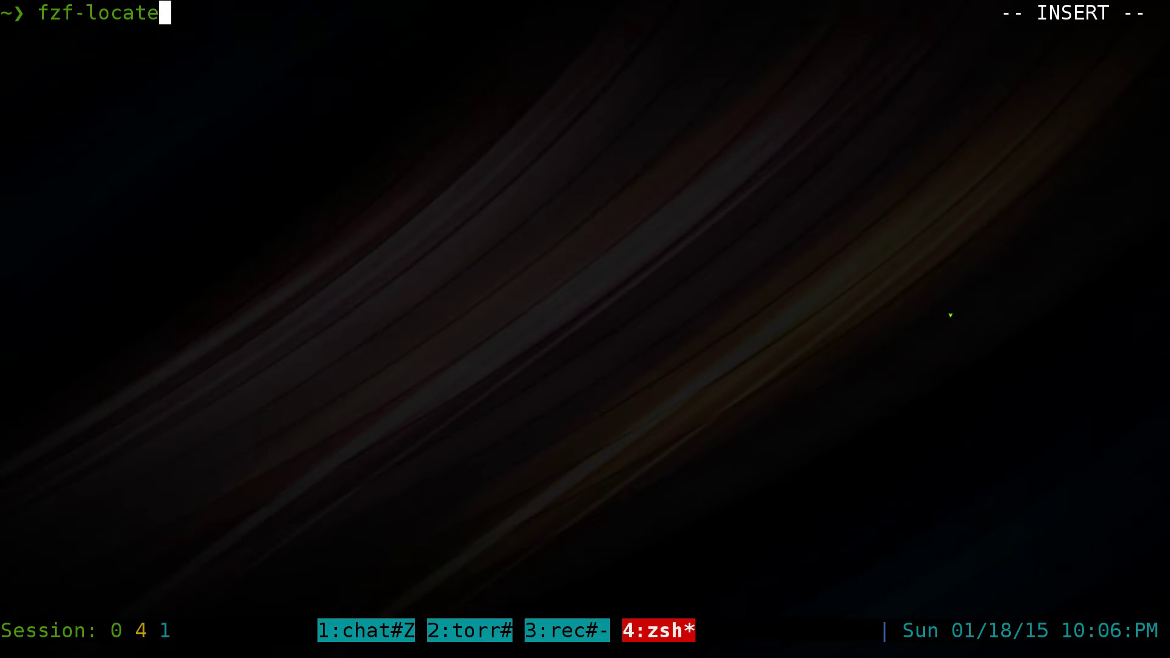
Run fzf-locate, filter with 'xena j', and open xena_red_armor.jpg in Ristretto.
key("Return")
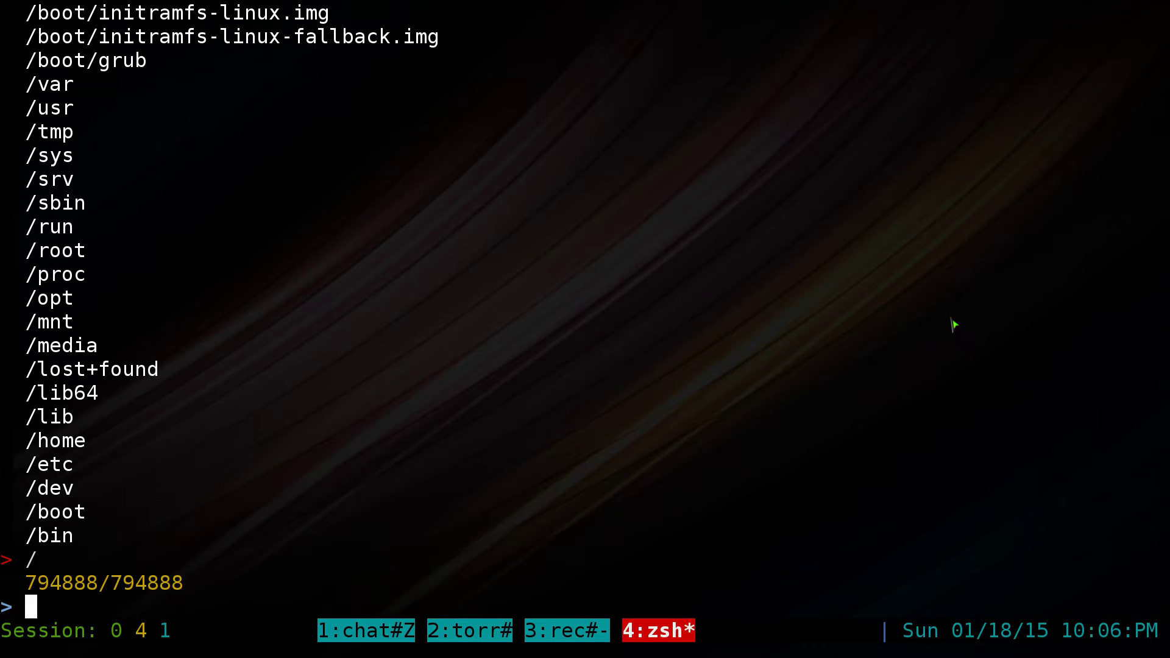
type("xena ")
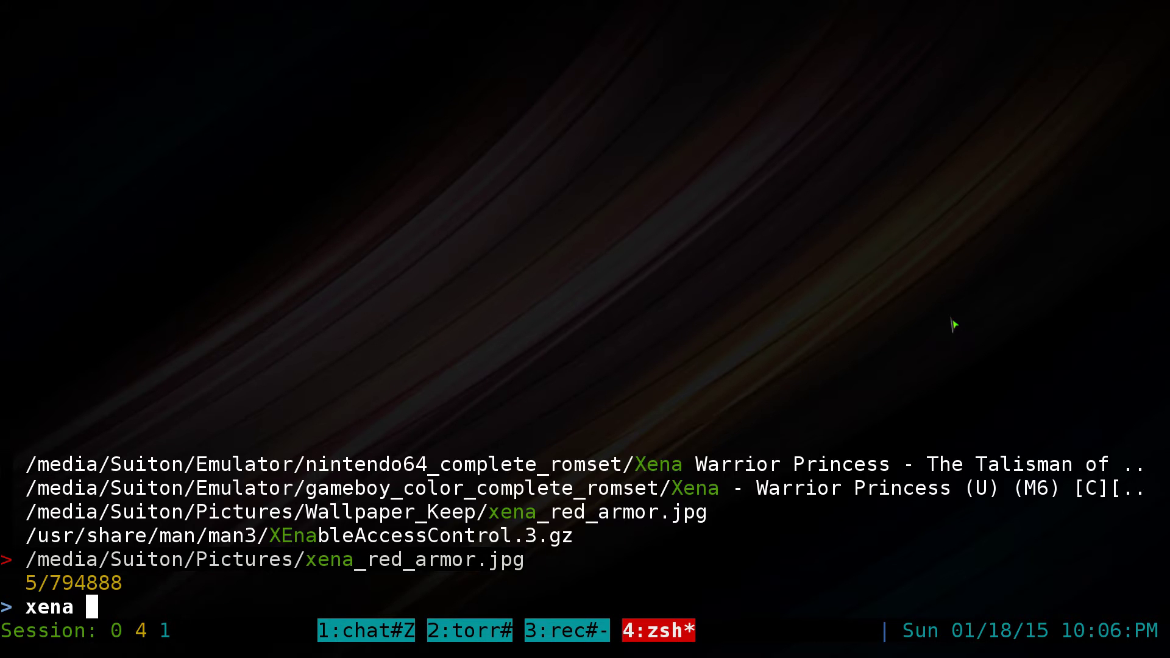
type("j")
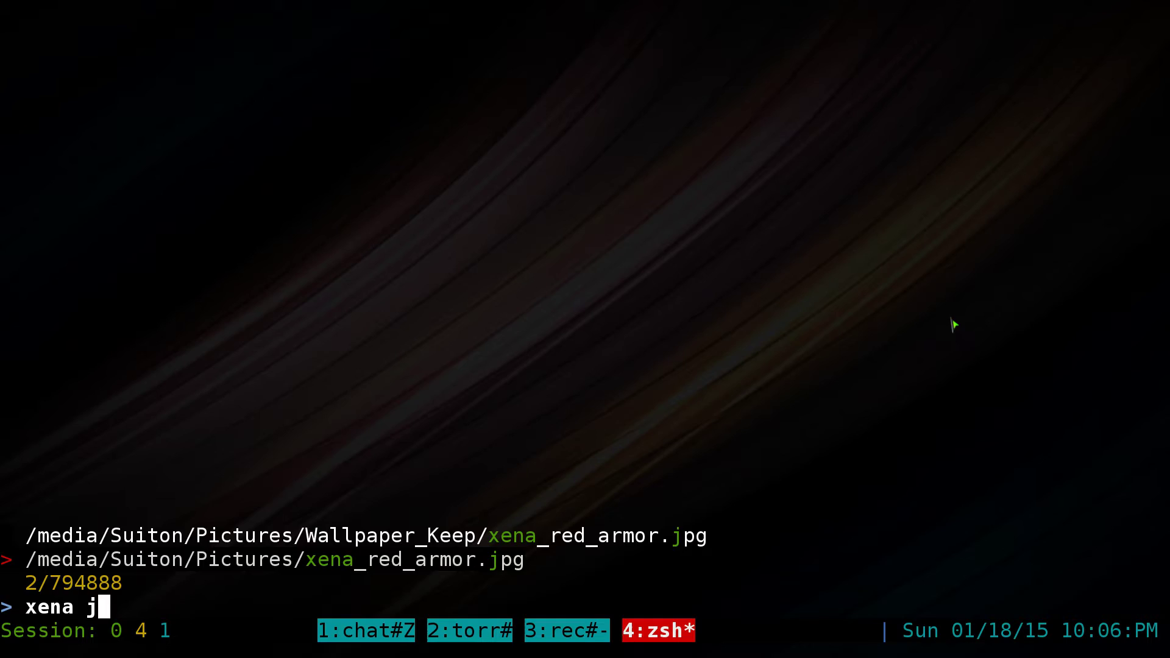
key("Return")
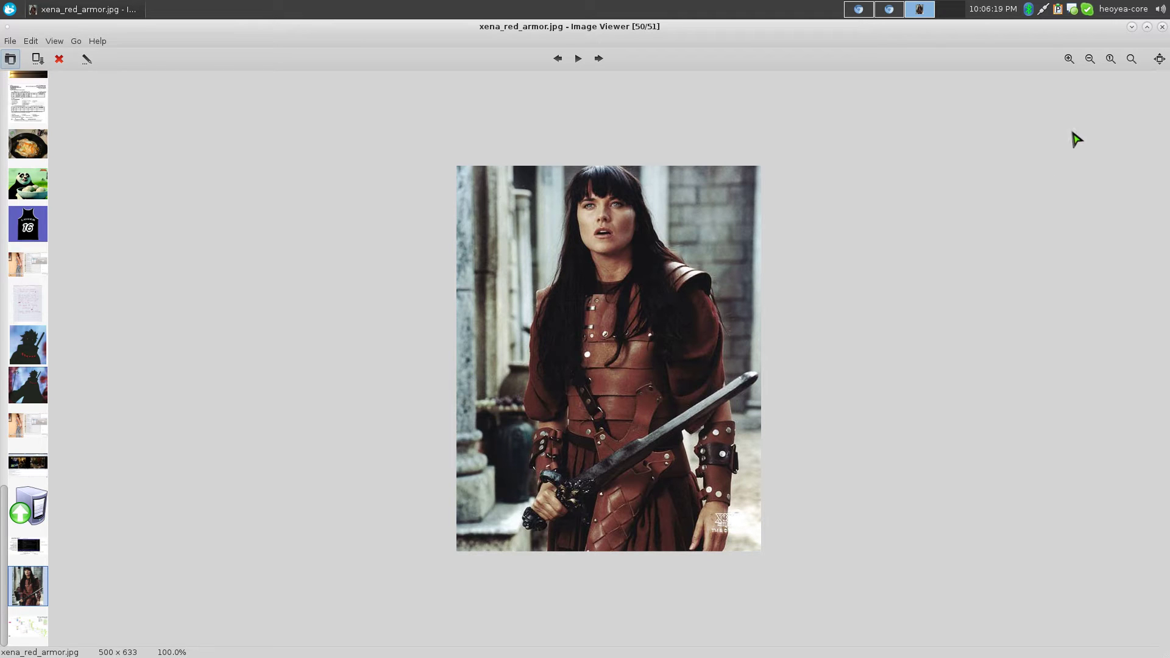
Close Ristretto, then start a fresh prompt and clear the terminal.
left_click(1164, 30)
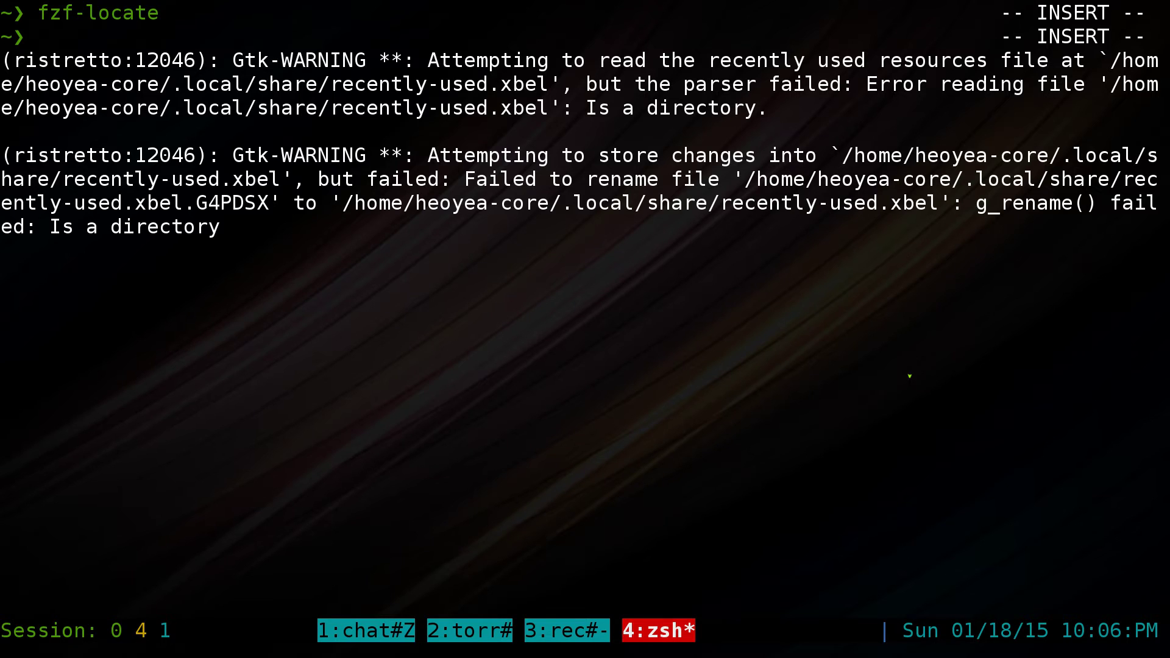
key("Return")
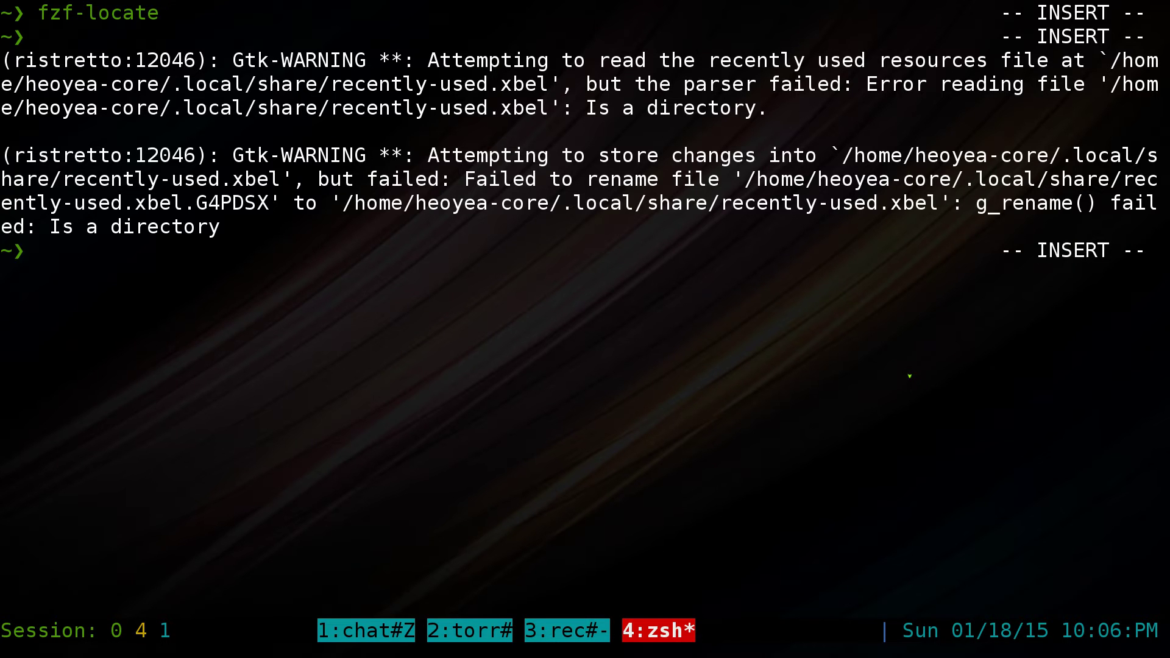
key("ctrl+l")
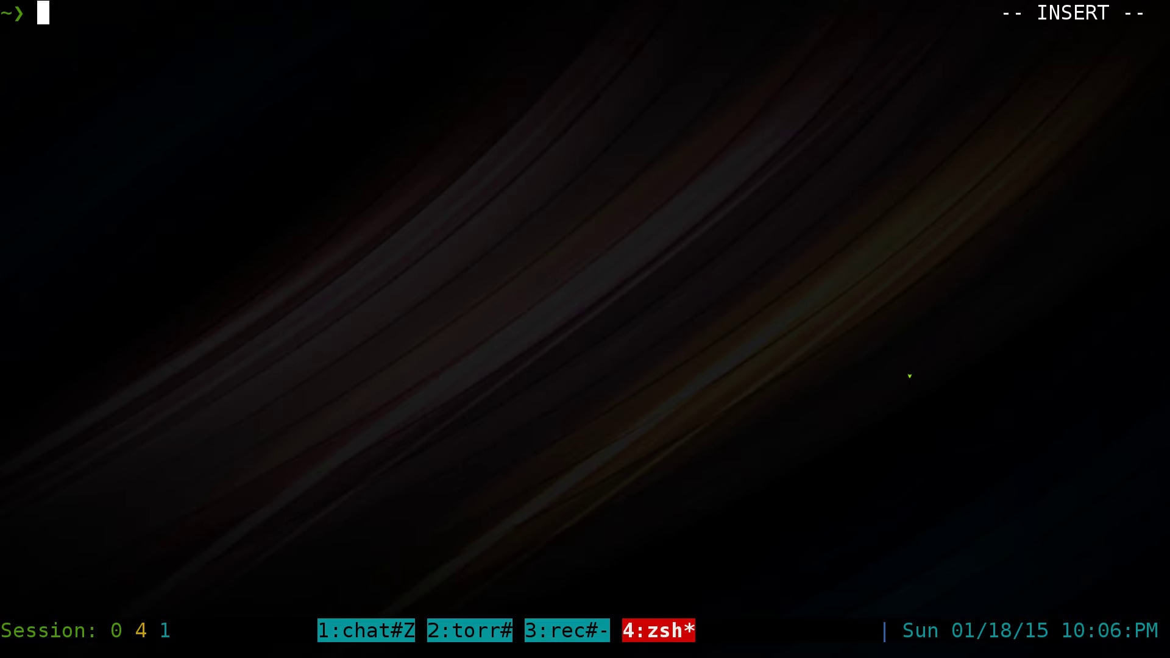
Hide the tmux terminal and launch PlayOnLinux from a Whisker menu search for 'pla'.
key("F12")
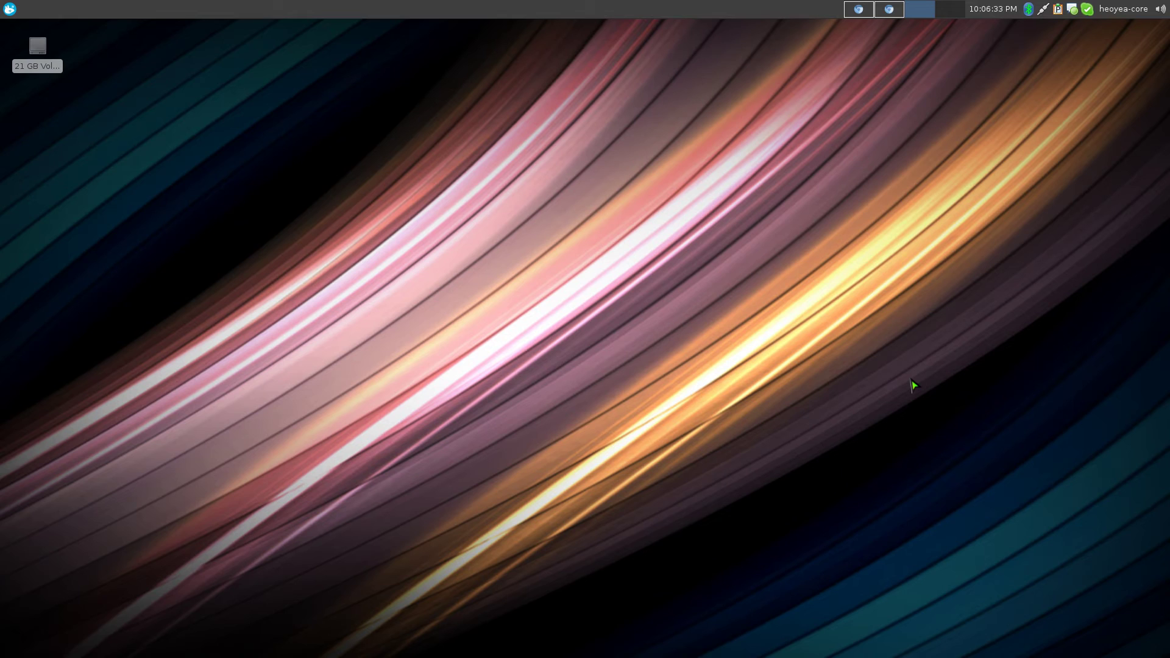
key("super")
type("pla")
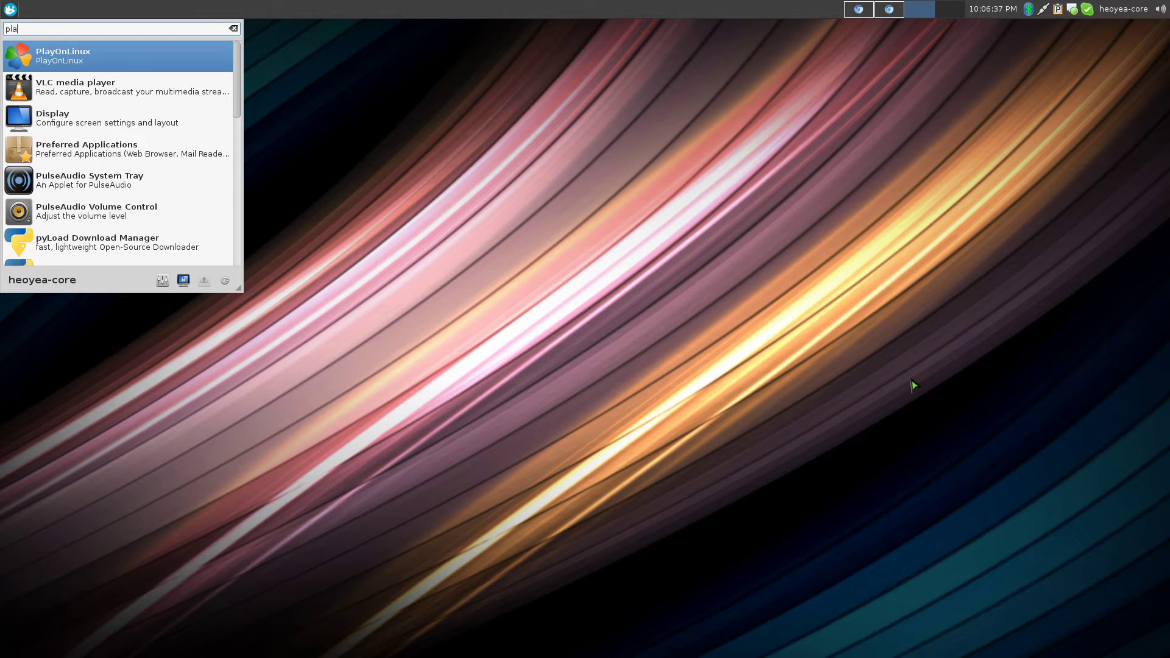
key("Return")
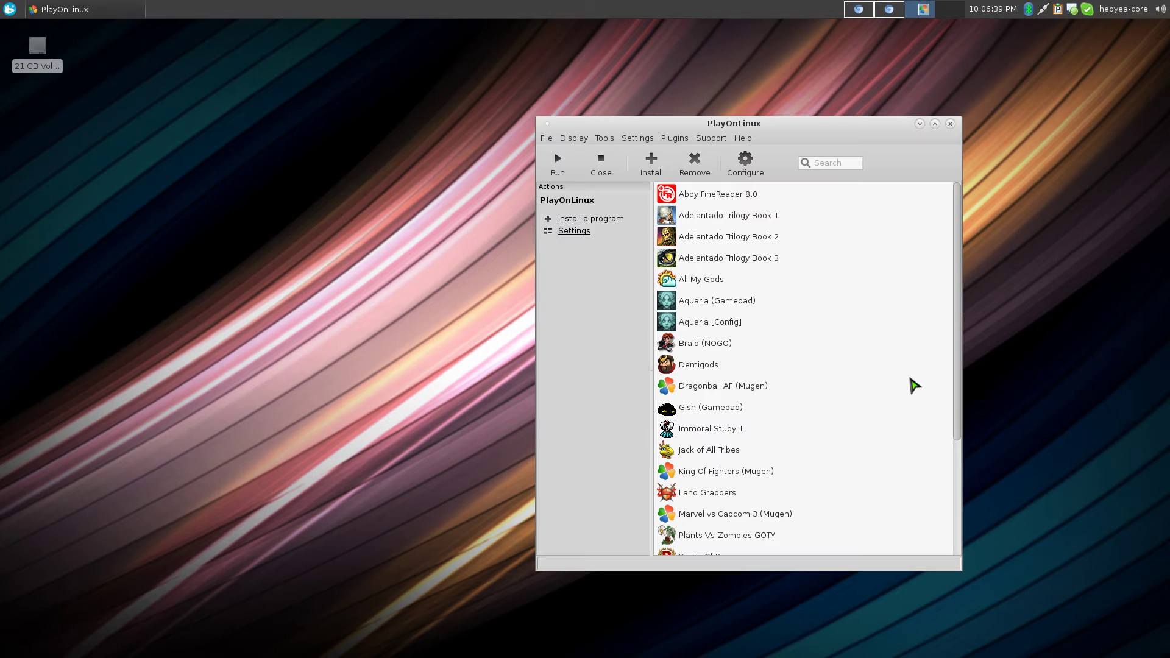
Select Braid (NOGO) to show its actions, then close PlayOnLinux.
left_click_drag(811, 135, 824, 130)
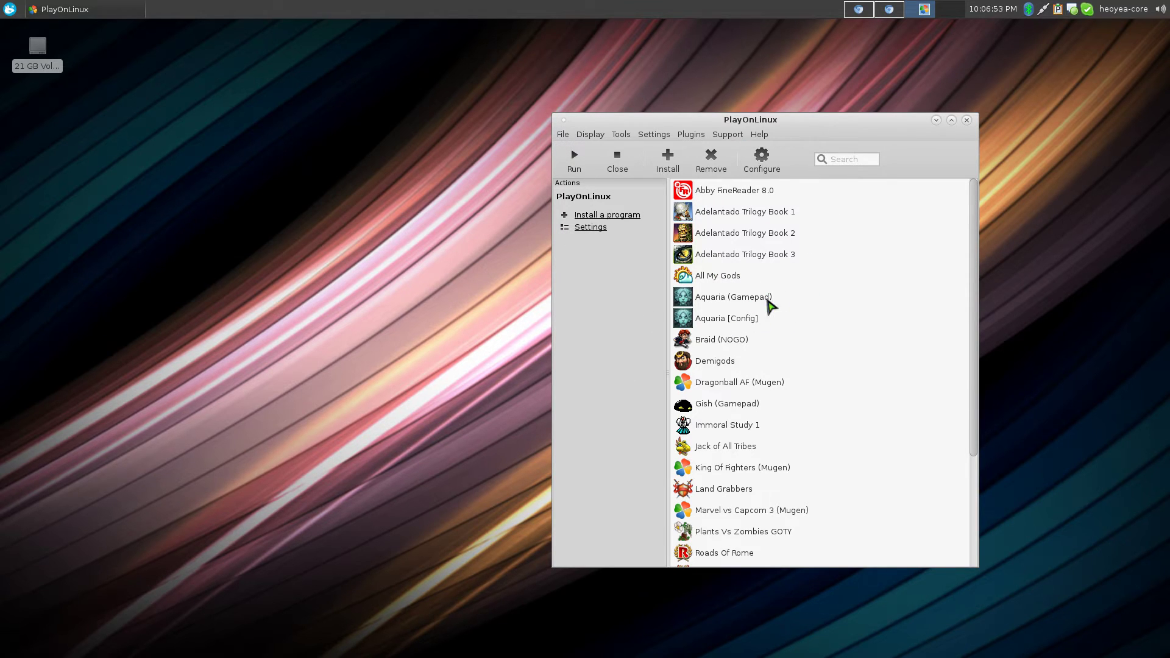
left_click(733, 343)
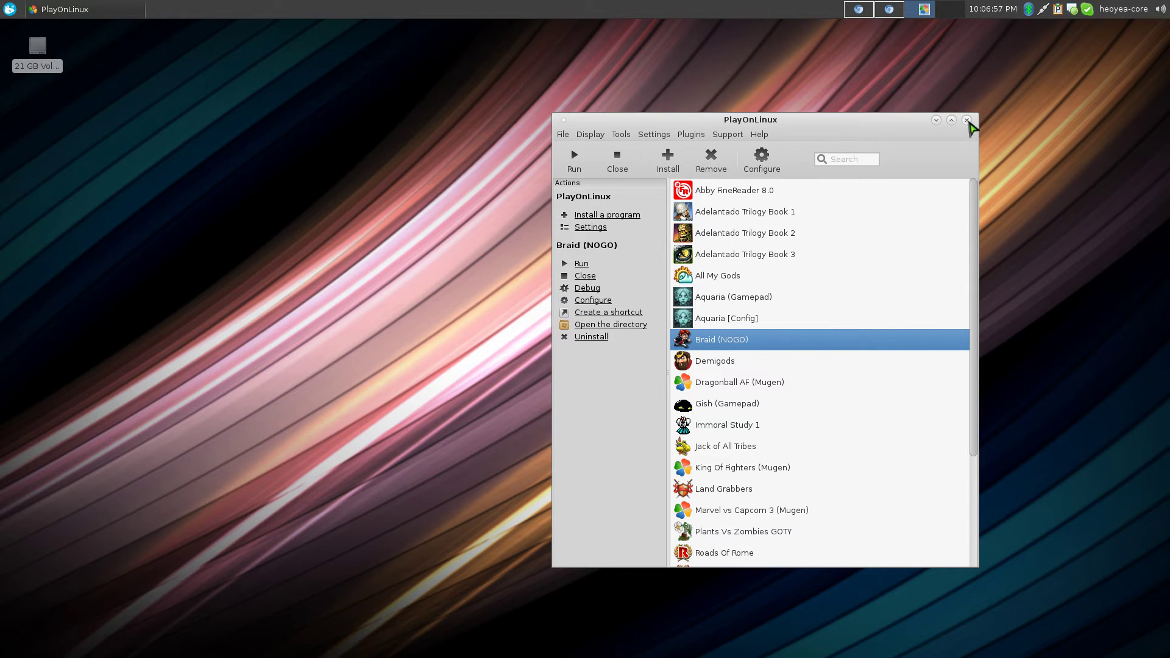
left_click(969, 120)
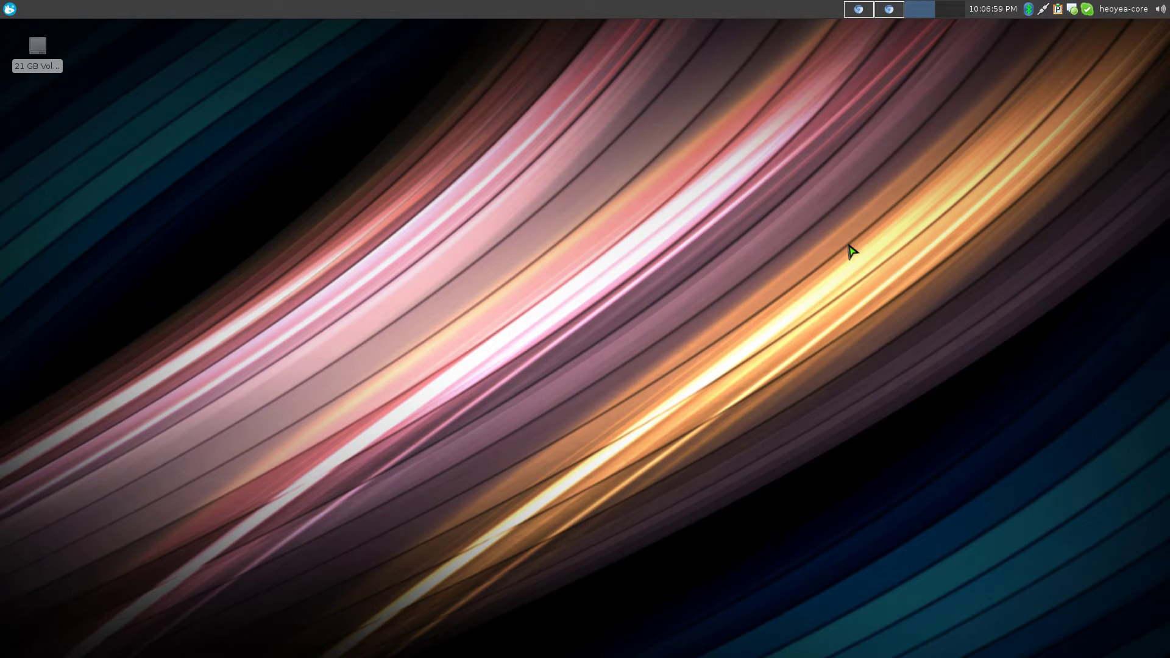
Clear the tmux terminal and launch Super Street Fighter IV (Mugen) via fzf-playonlinux, filtered by 'stre'.
key("F12")
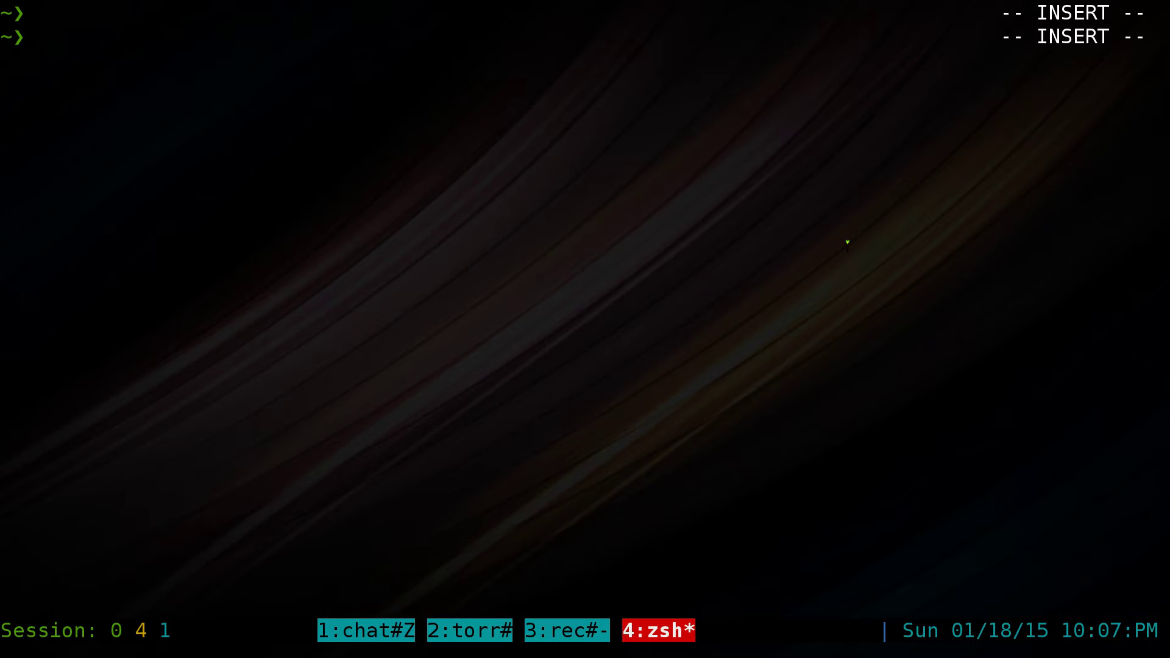
key("ctrl+l")
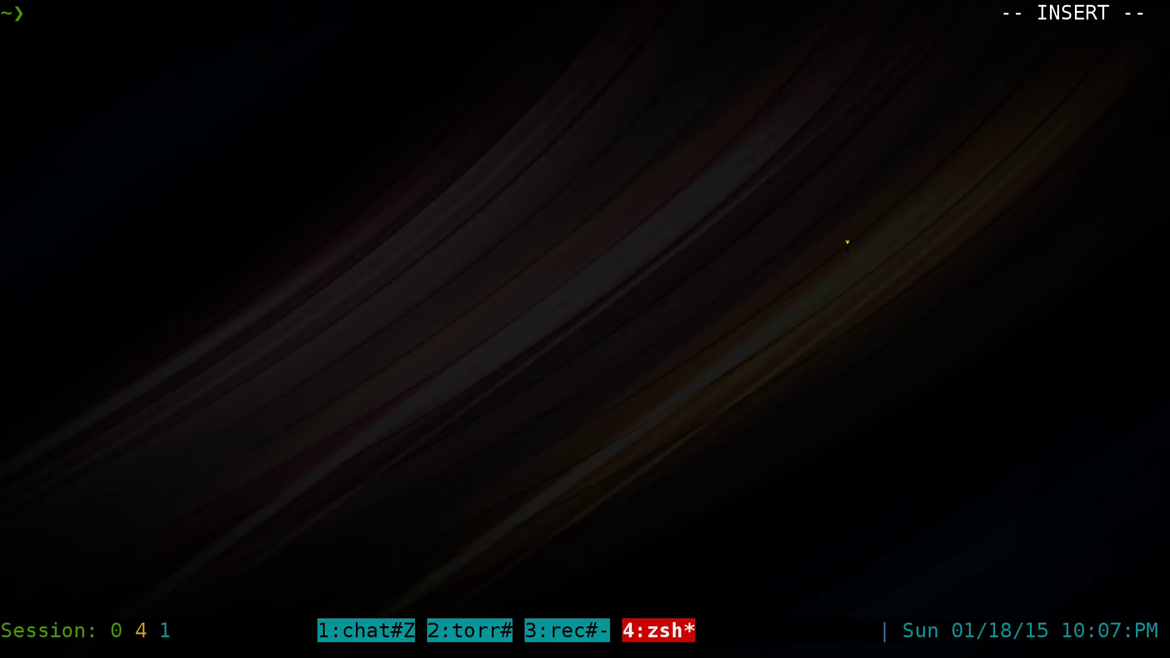
type("fzf-")
type("pla")
key("Tab")
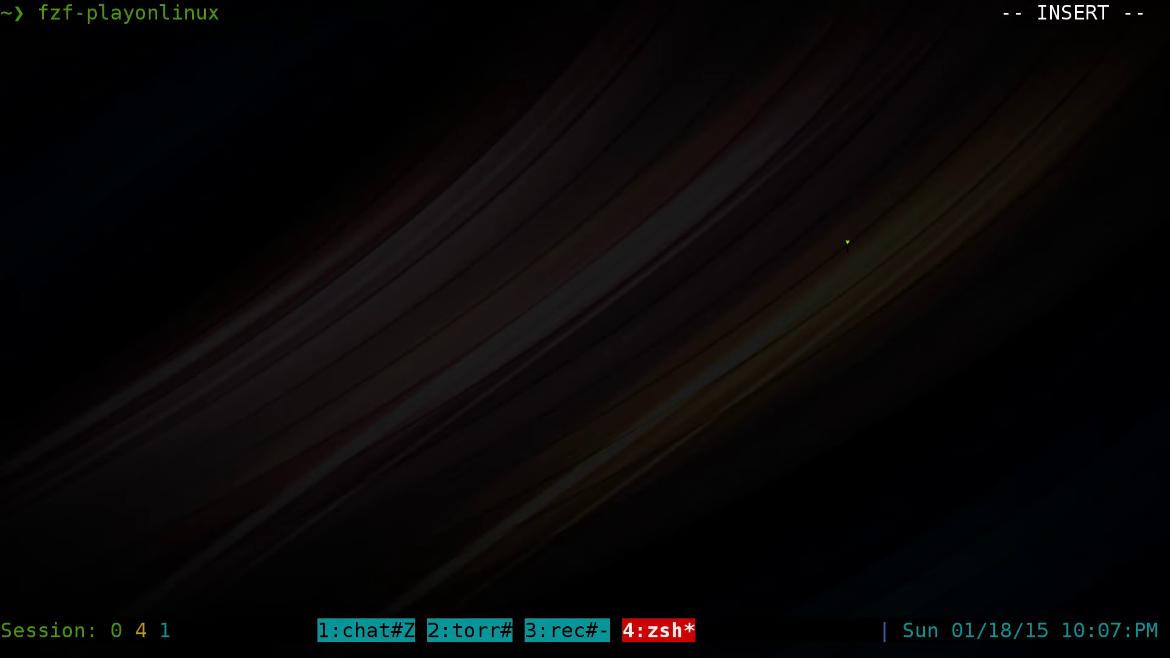
key("Return")
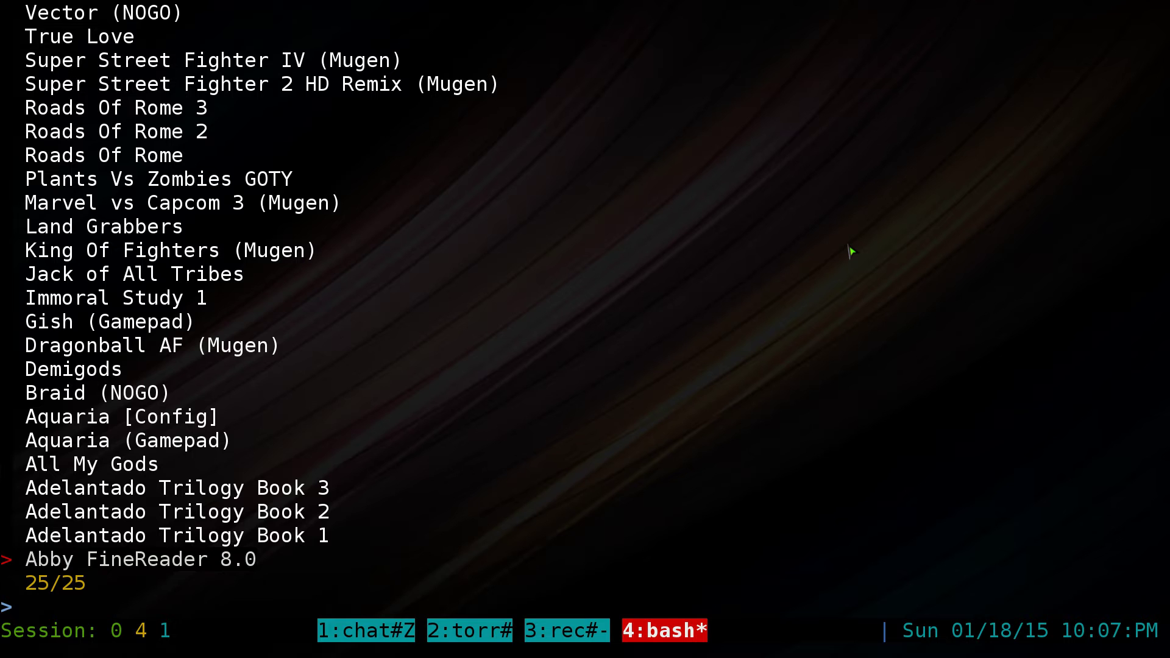
type("stre")
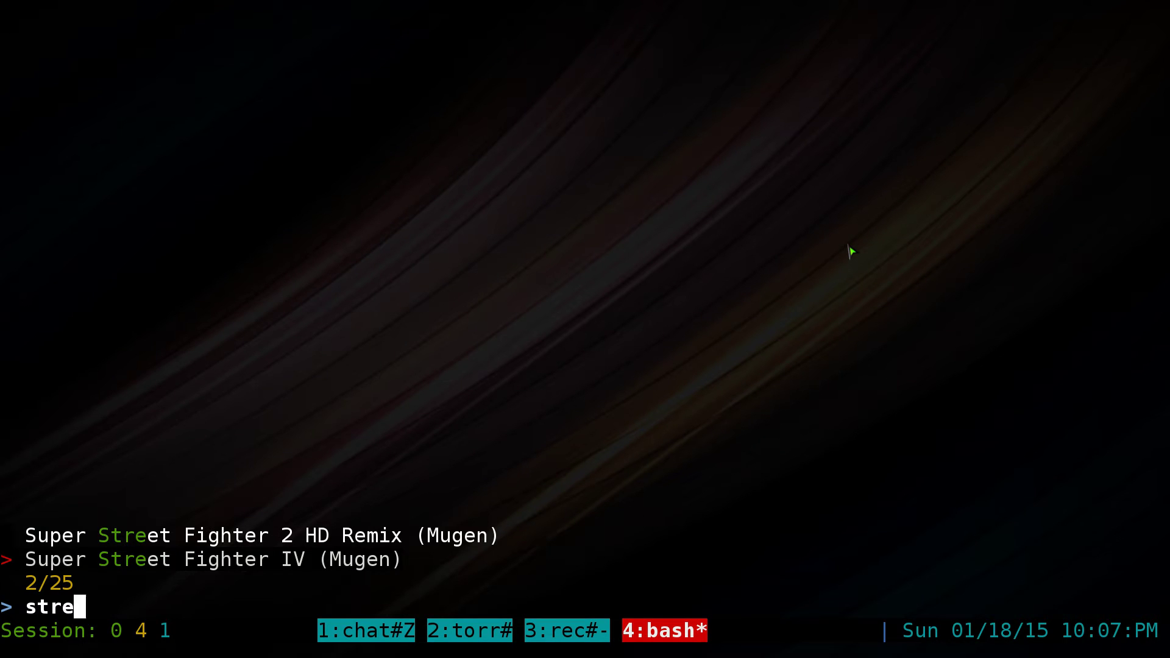
key("Return")
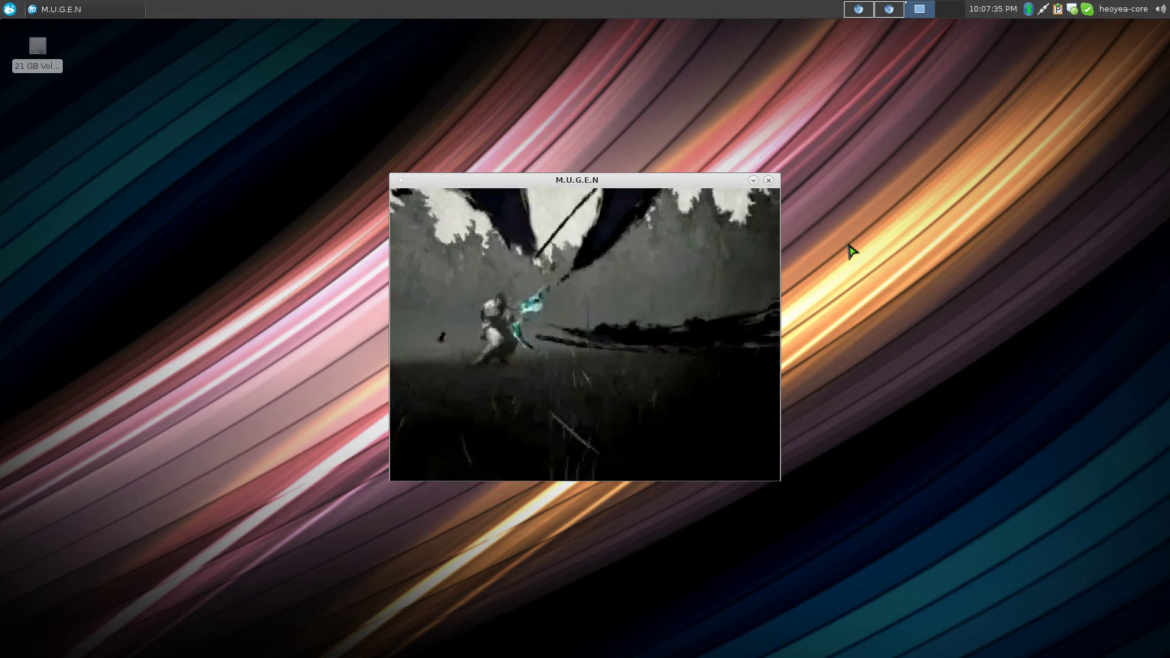
Skip the intro, pick Ryu in Arcade mode, and briefly attack Yang.
key("Return")
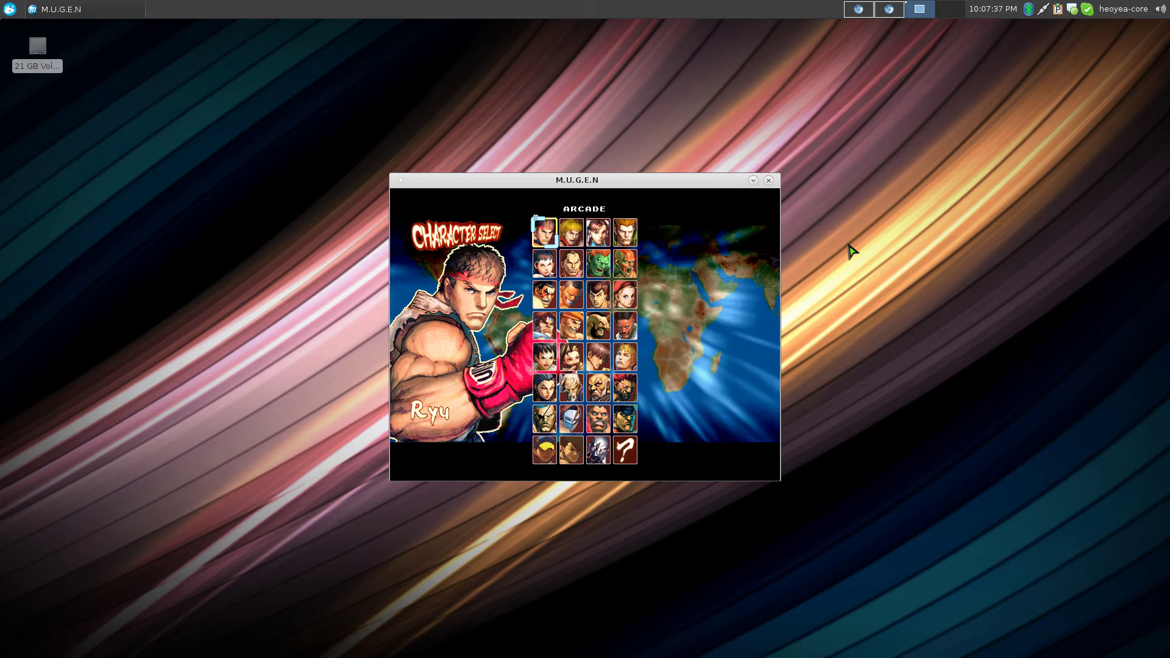
key("Return")
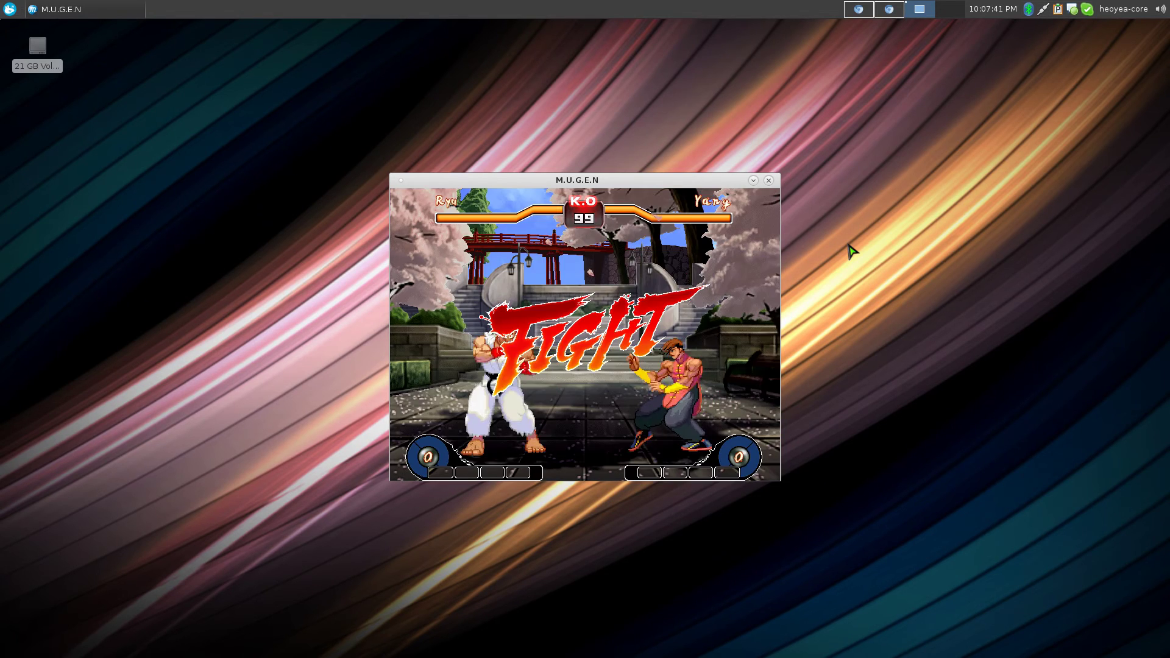
key("Up")
key("a")
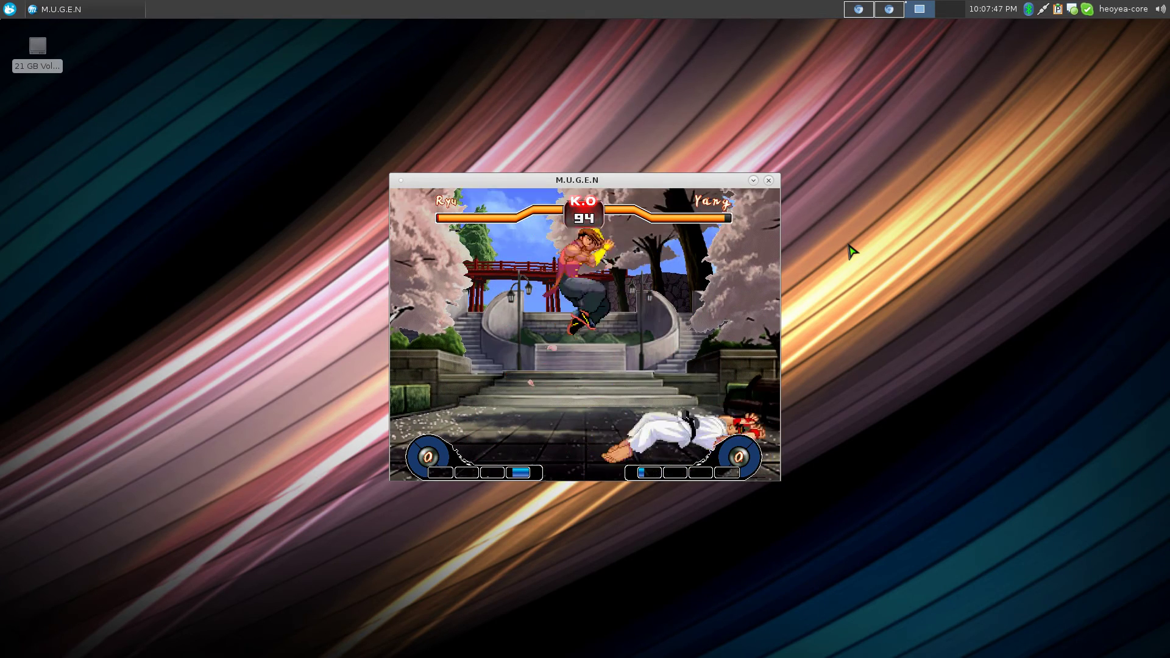
Escape to the M.U.G.E.N main menu and quit the game.
key("Escape")
key("Down")
key("Down")
key("Down")
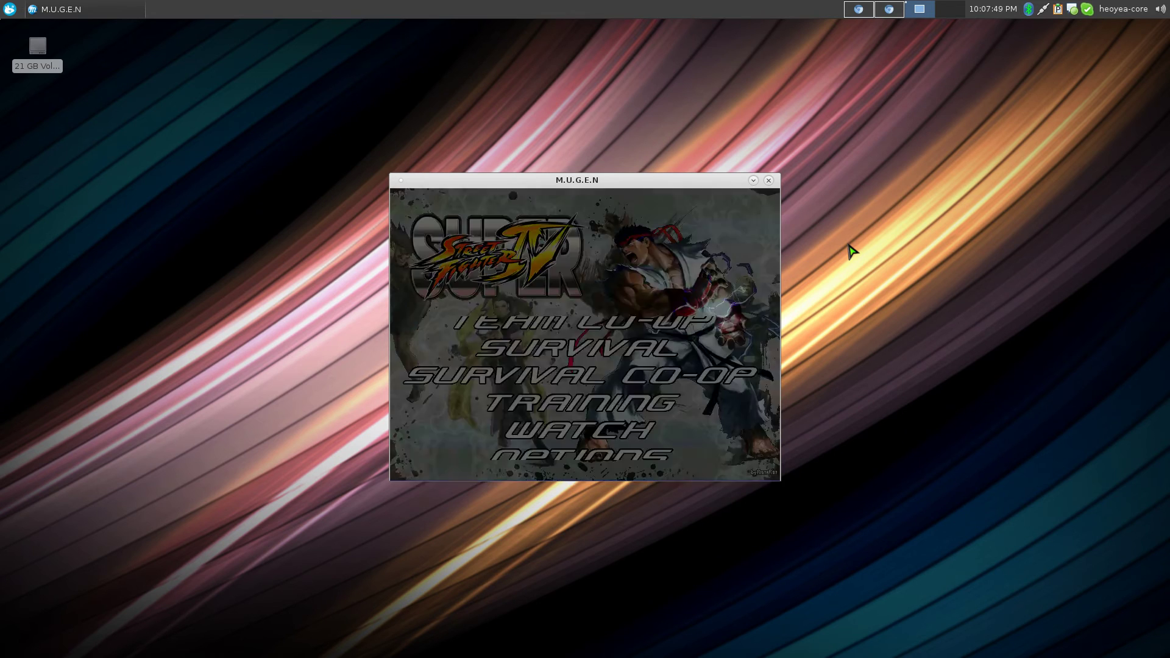
key("Escape")
Clear the terminal, launch Abby FineReader 8.0 via fzf-playonlinux 'abby', then clear it again.
key("super+4")
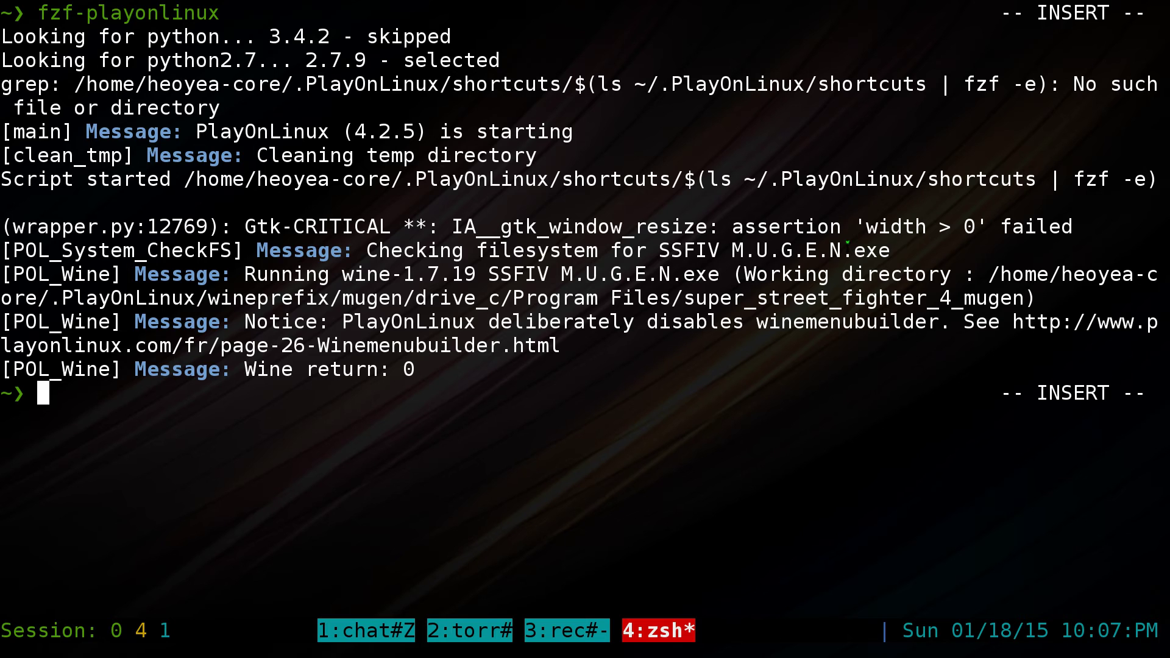
key("ctrl+l")
type("fzf-playonlinux")
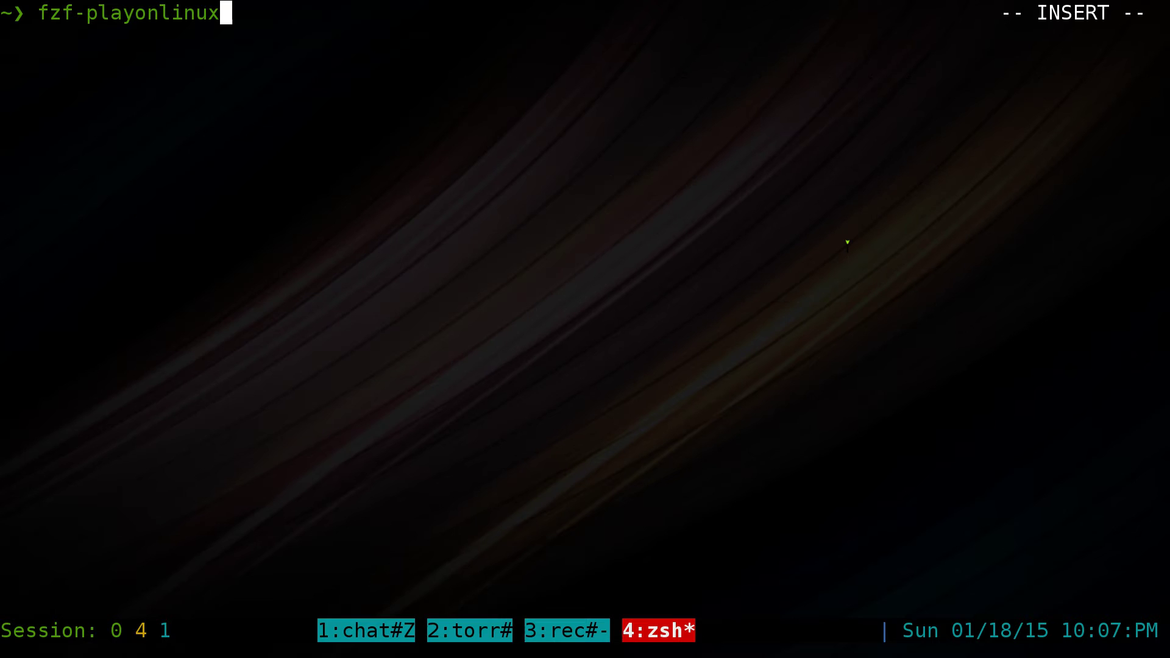
key("Return")
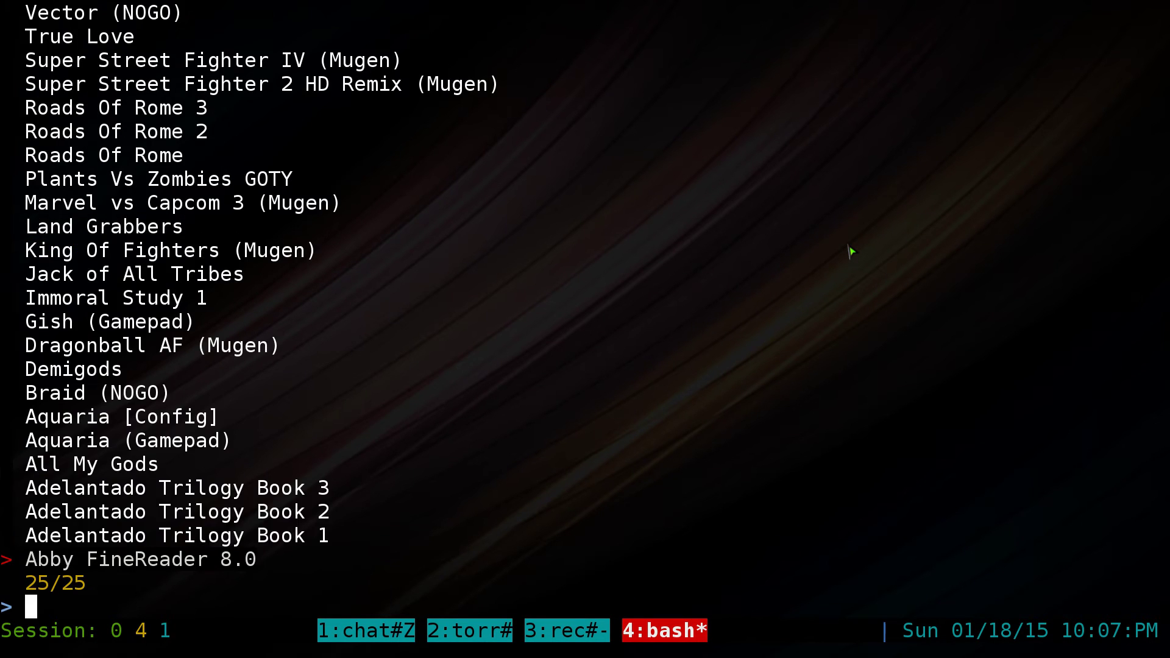
type("abby")
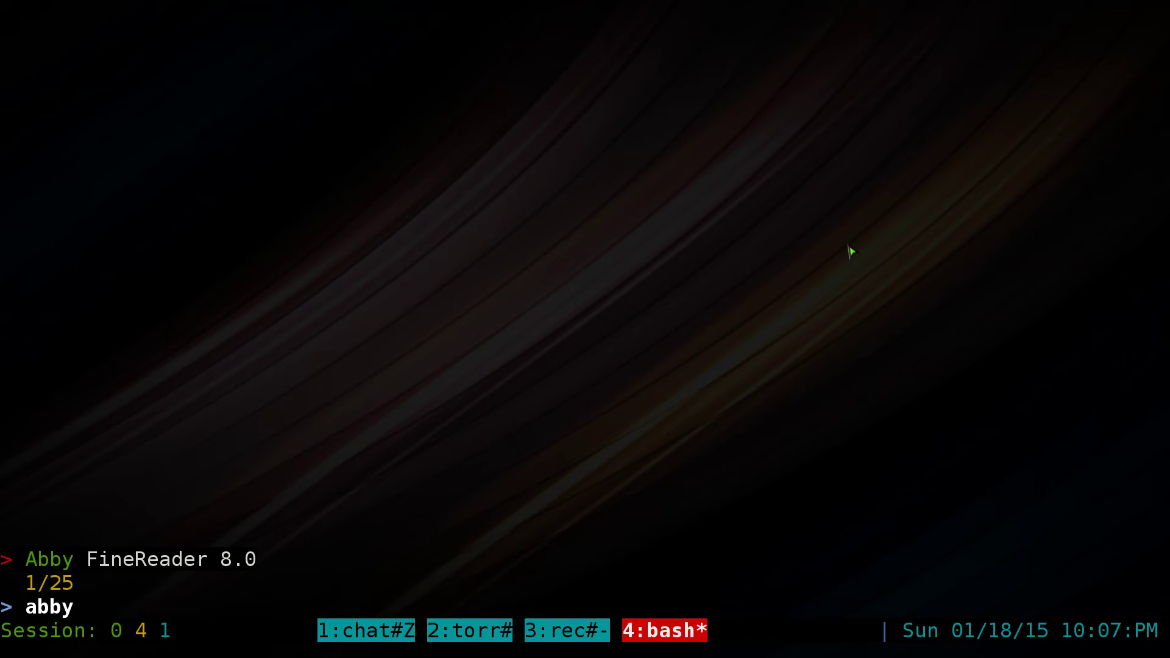
key("Return")
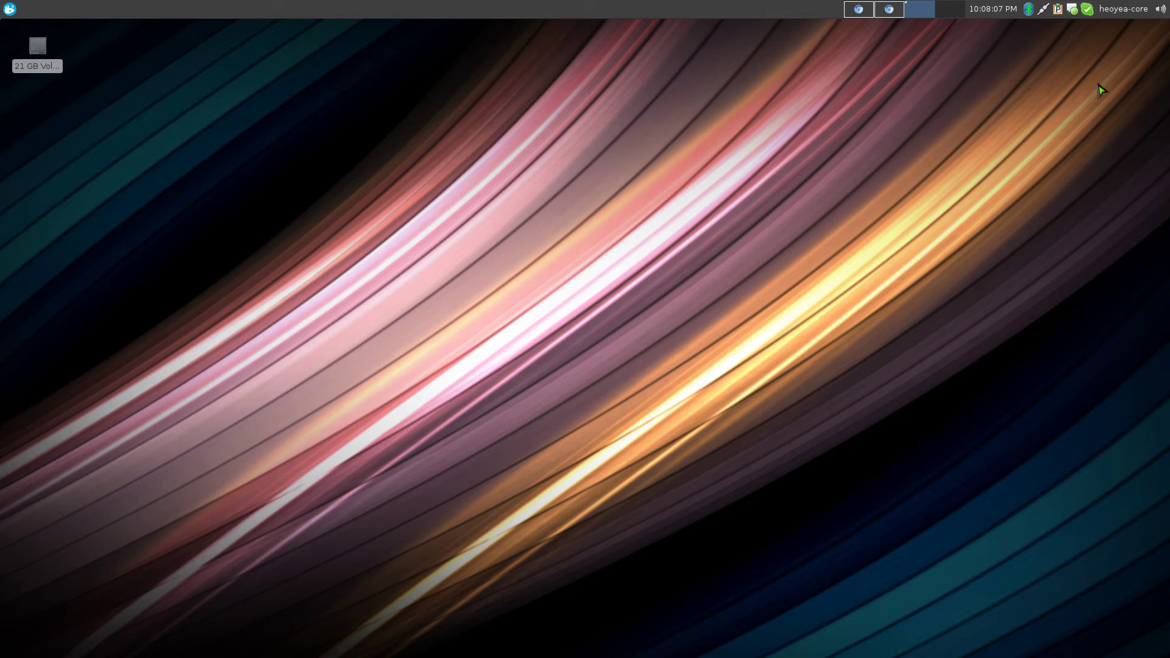
key("super+4")
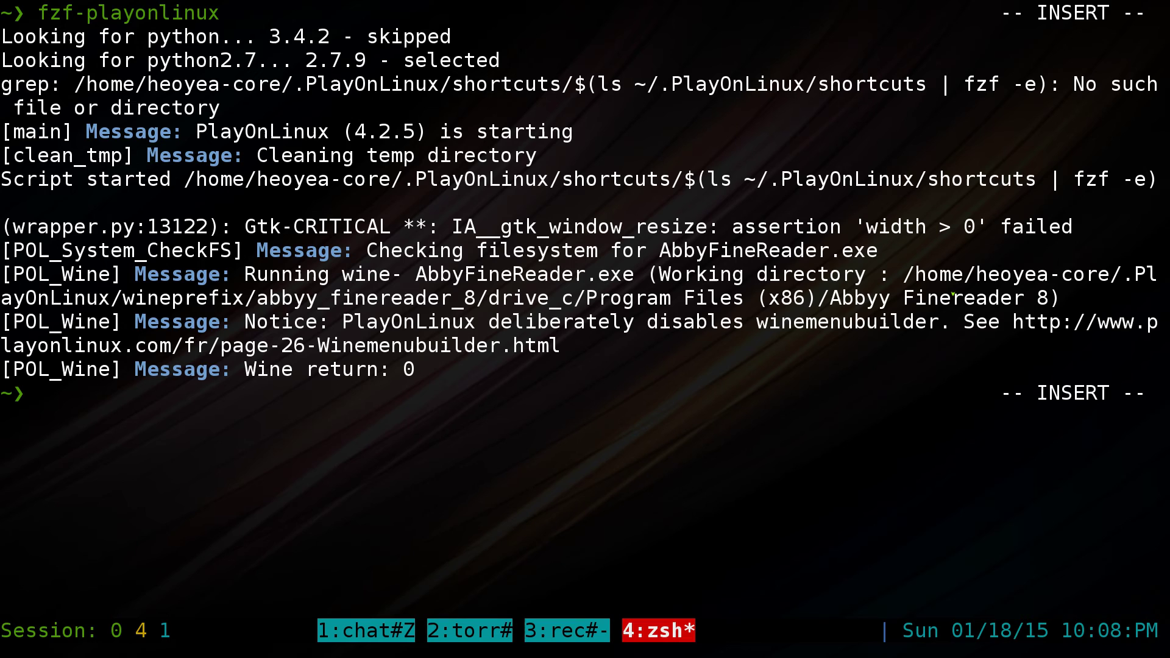
key("ctrl+l")
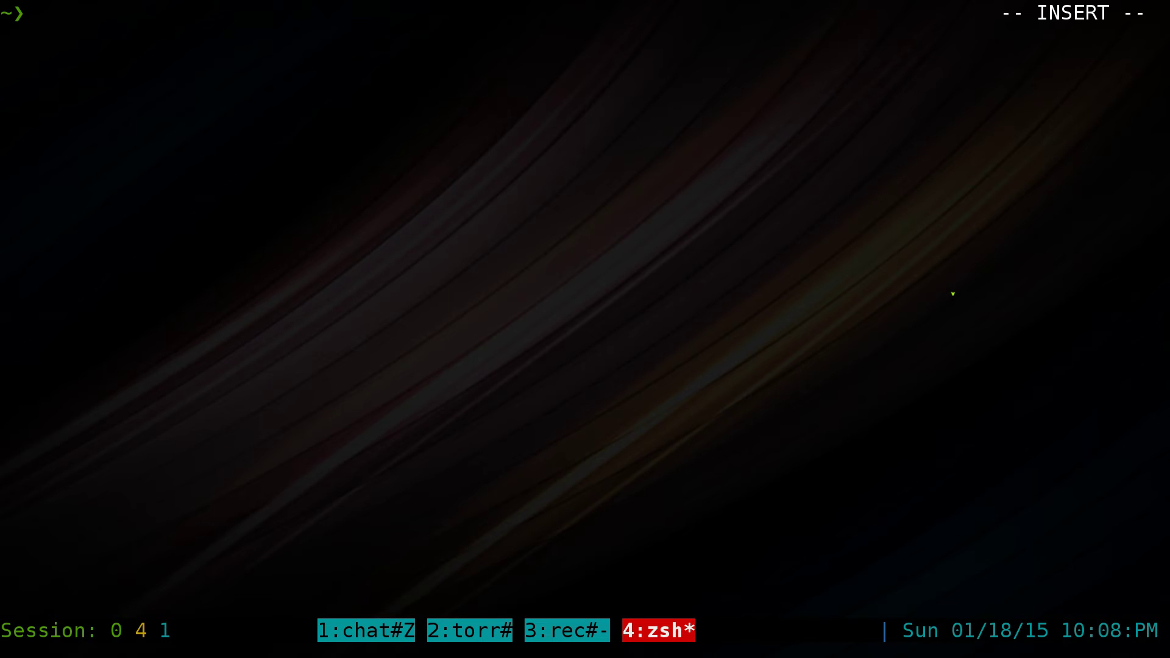
type("c-l")
Open the .aliases file in vim with the cfg-aliases command.
key("BackSpace")
type("ali")
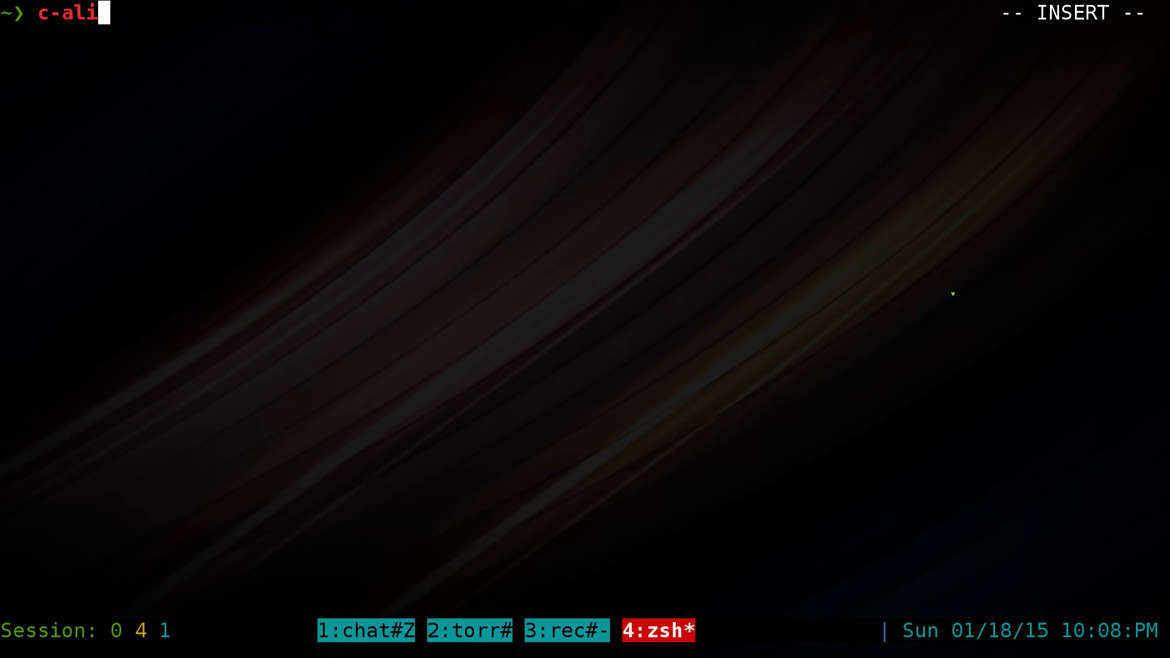
key("Tab")
key("Return")
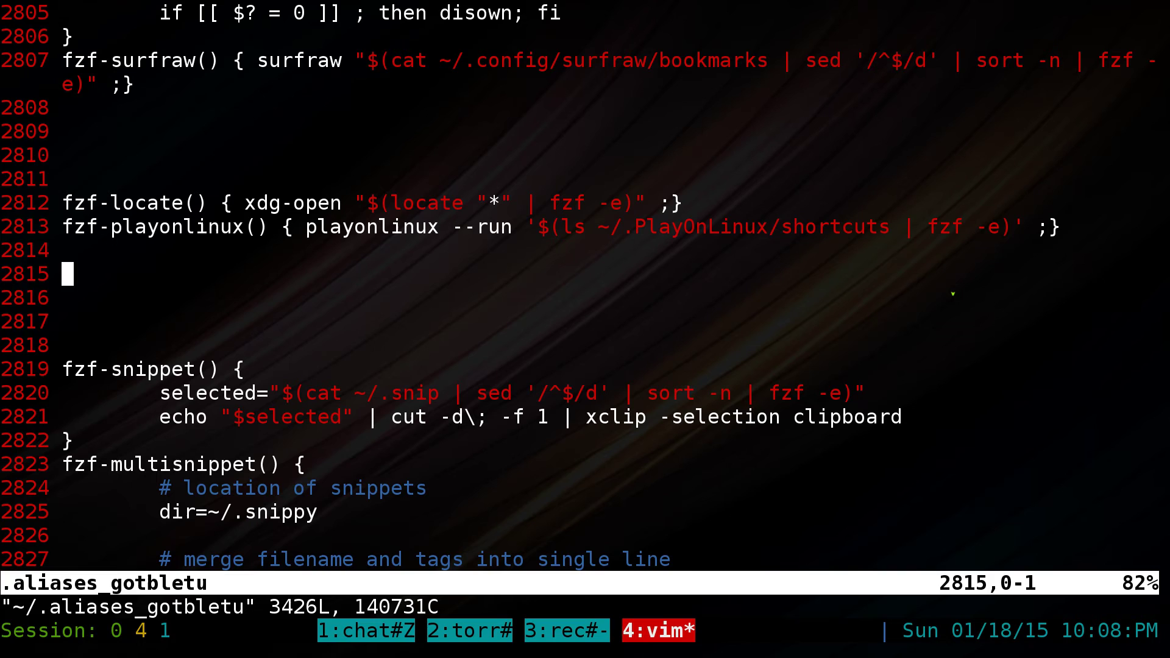
Highlight the fzf-locate and fzf-playonlinux definition lines in turn.
key("k")
key("k")
key("k")
key("shift+v")
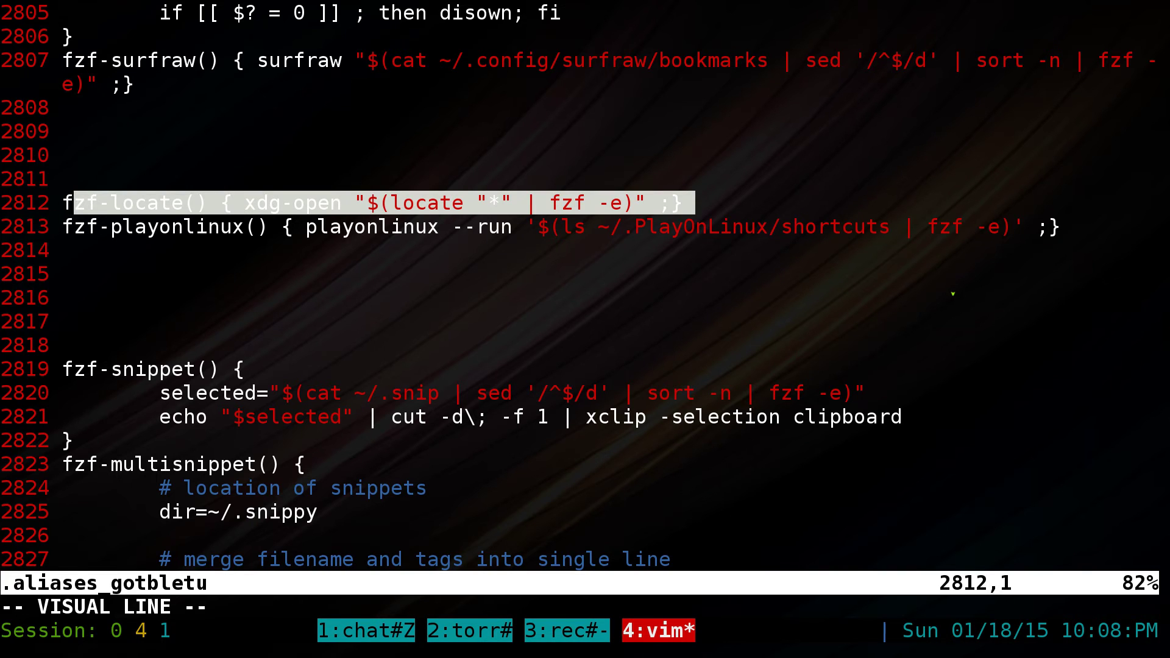
key("y")
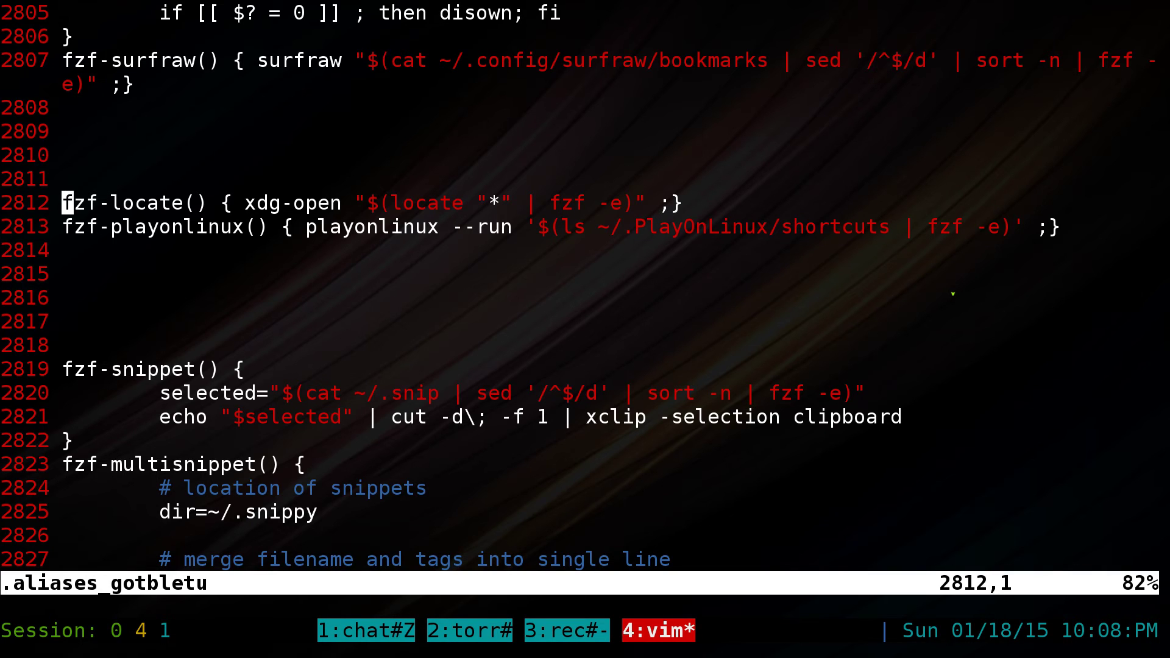
key("j")
key("shift+v")
key("y")
key("j")
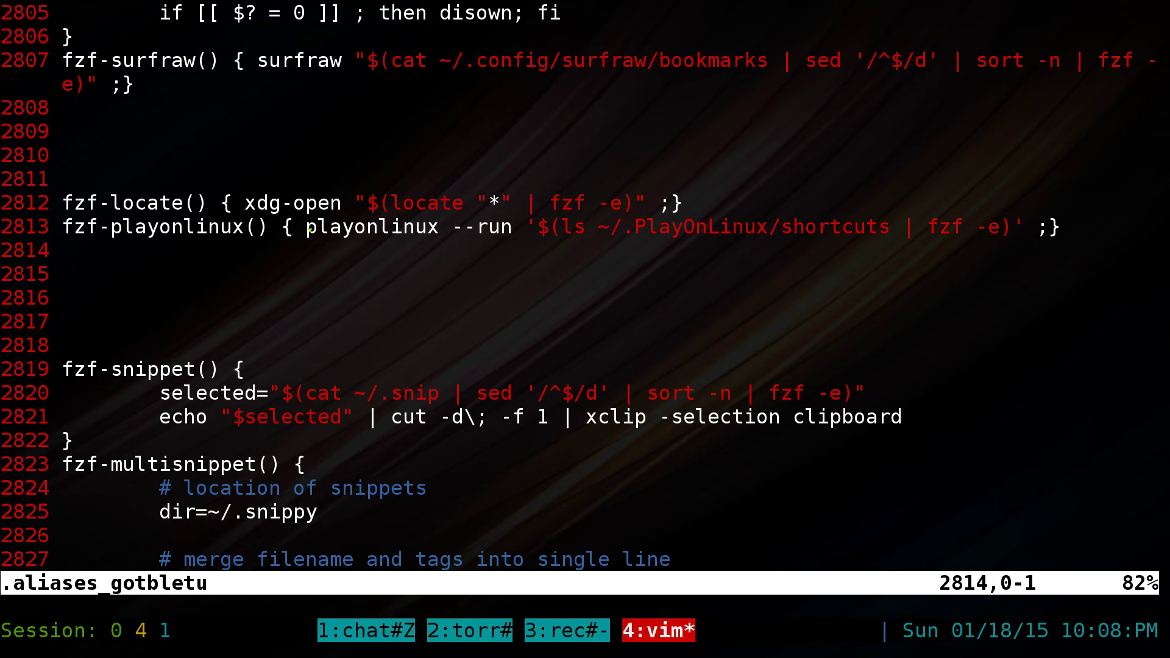
Highlight '--run' and the ~/.PlayOnLinux/shortcuts path on line 2813, then save and quit.
left_click_drag(307, 227, 496, 227)
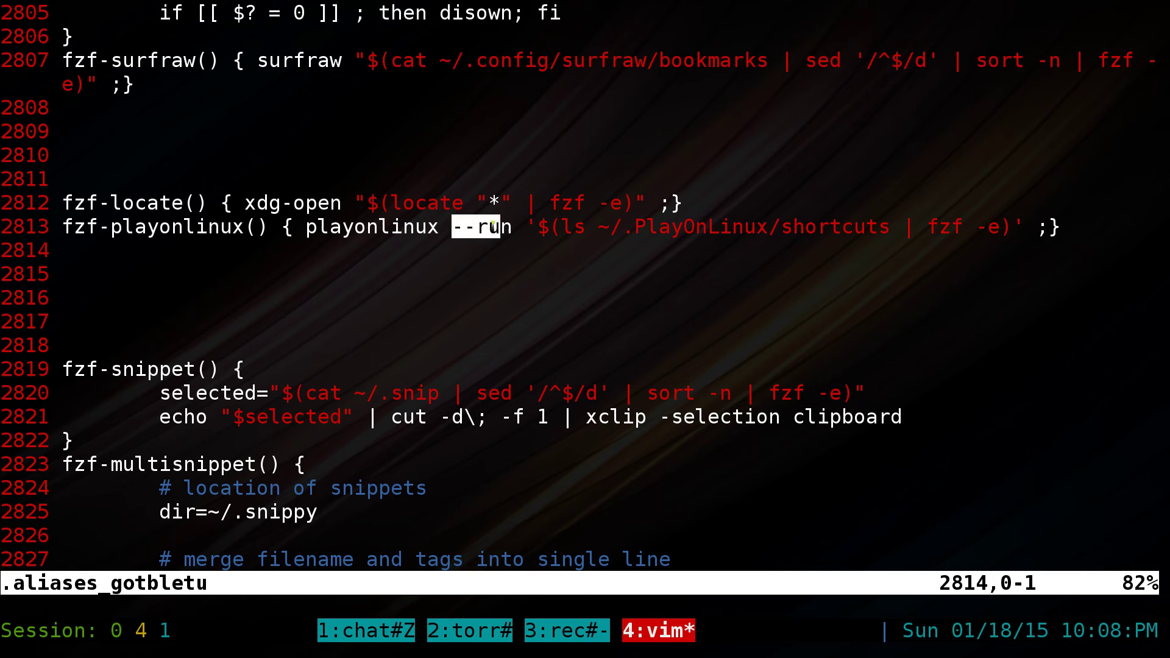
left_click_drag(588, 227, 887, 229)
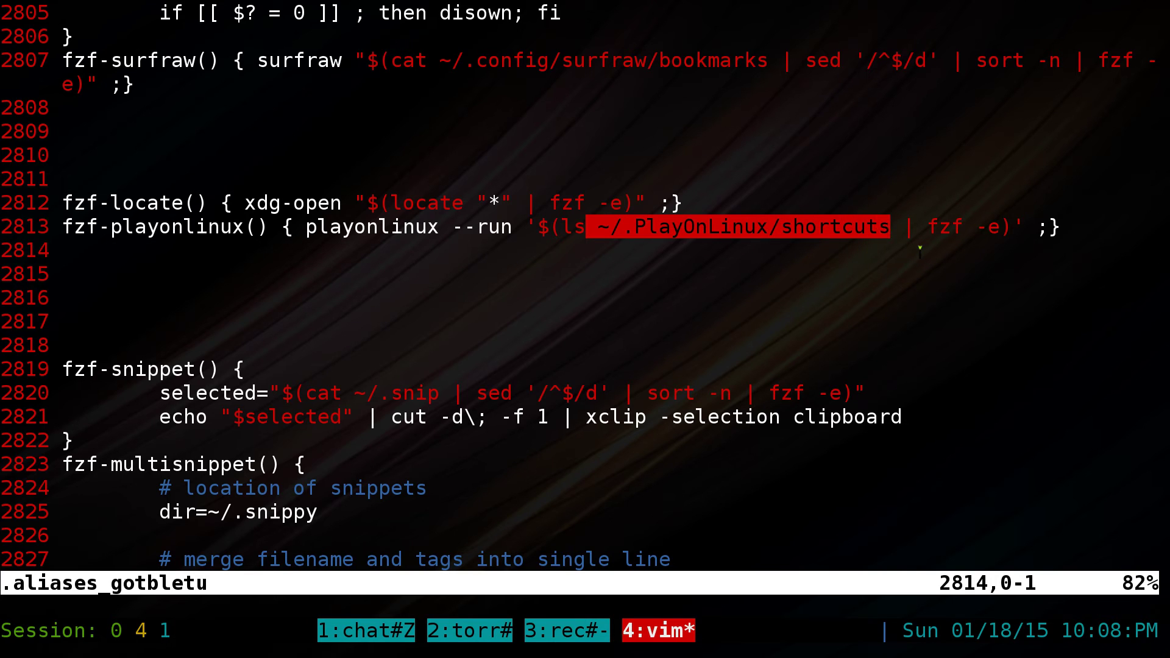
left_click(896, 258)
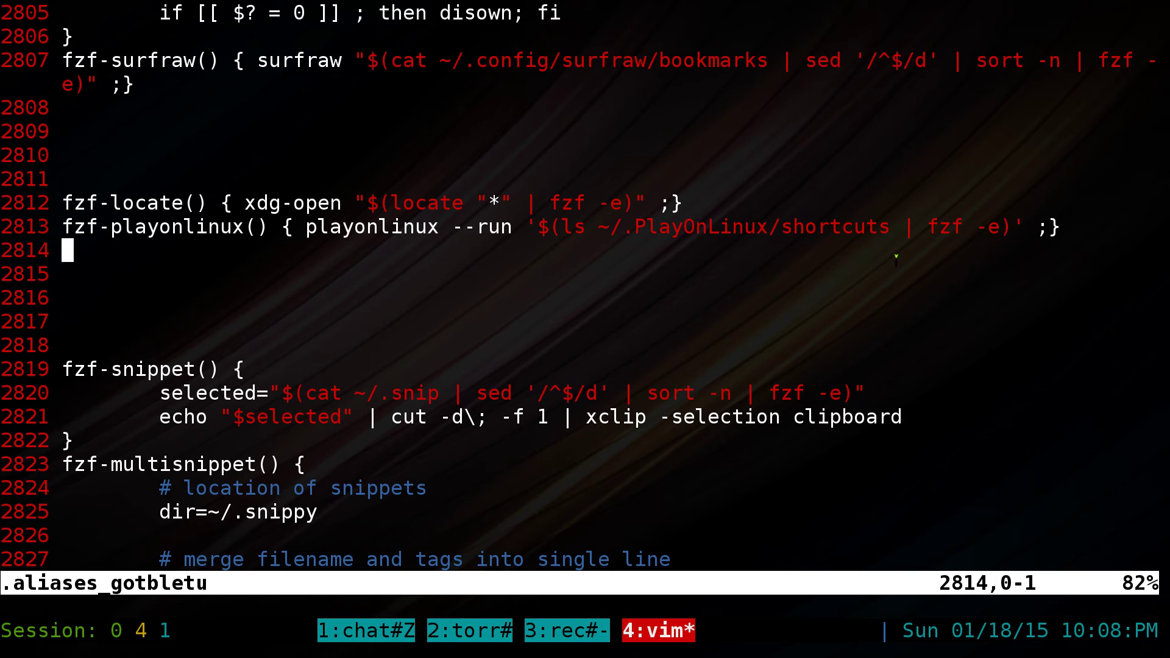
type(":x")
key("Return")
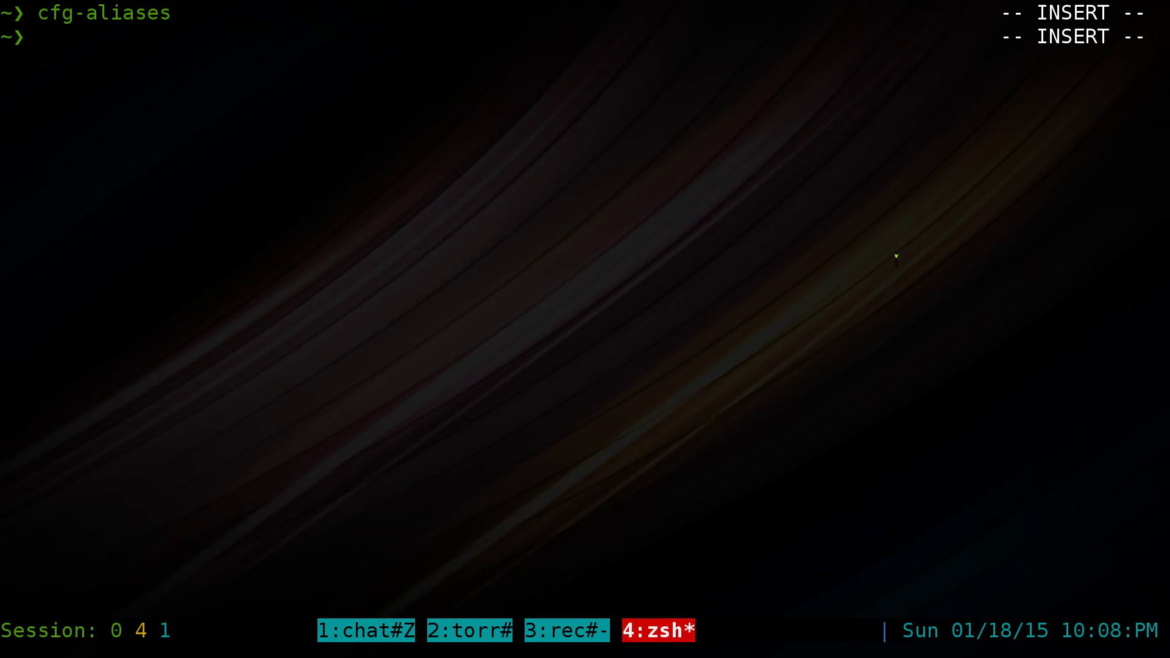
Clear the screen, run fzf-playonlinux, and clear again.
key("ctrl+l")
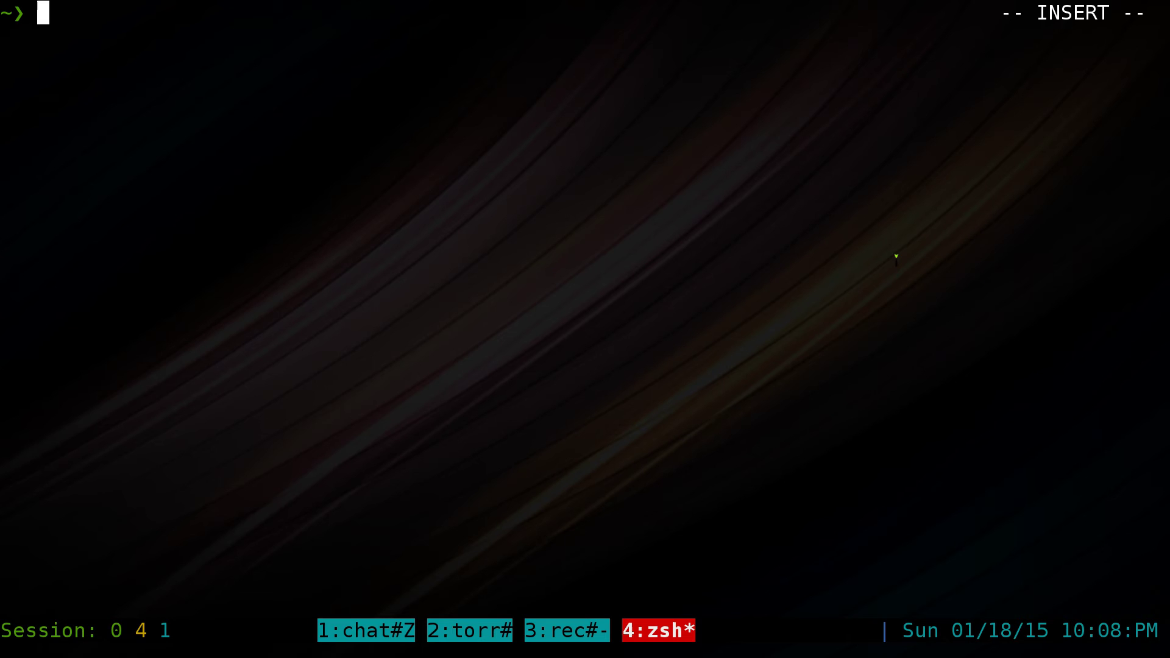
type("fzf-playonlinux")
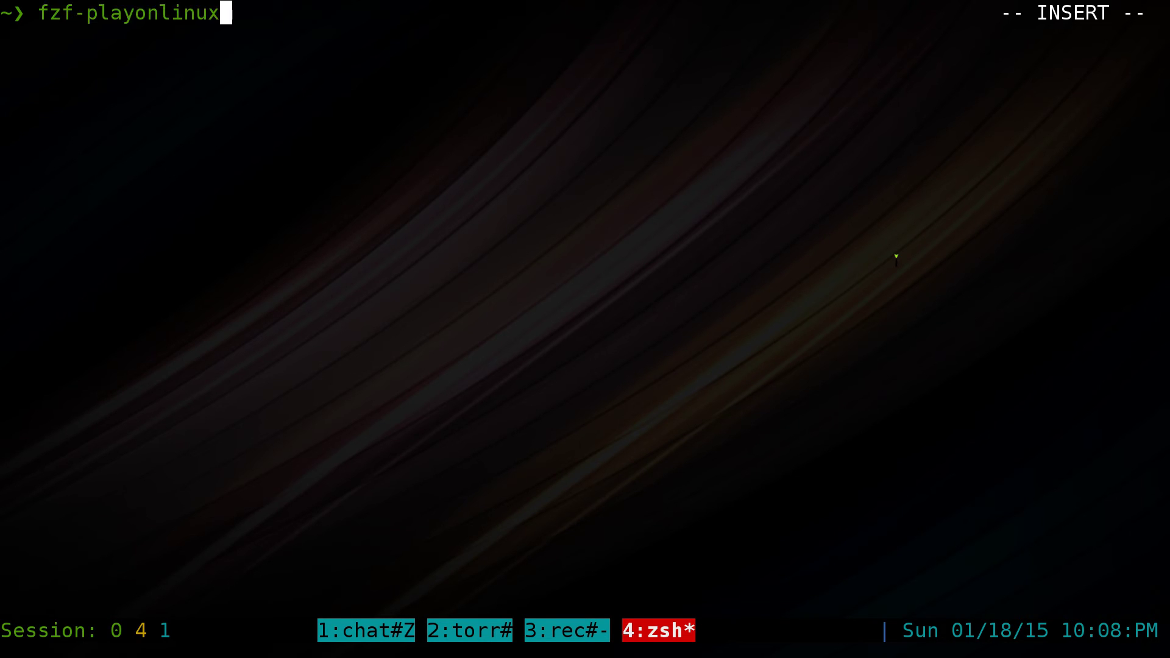
key("Return")
key("ctrl+l")
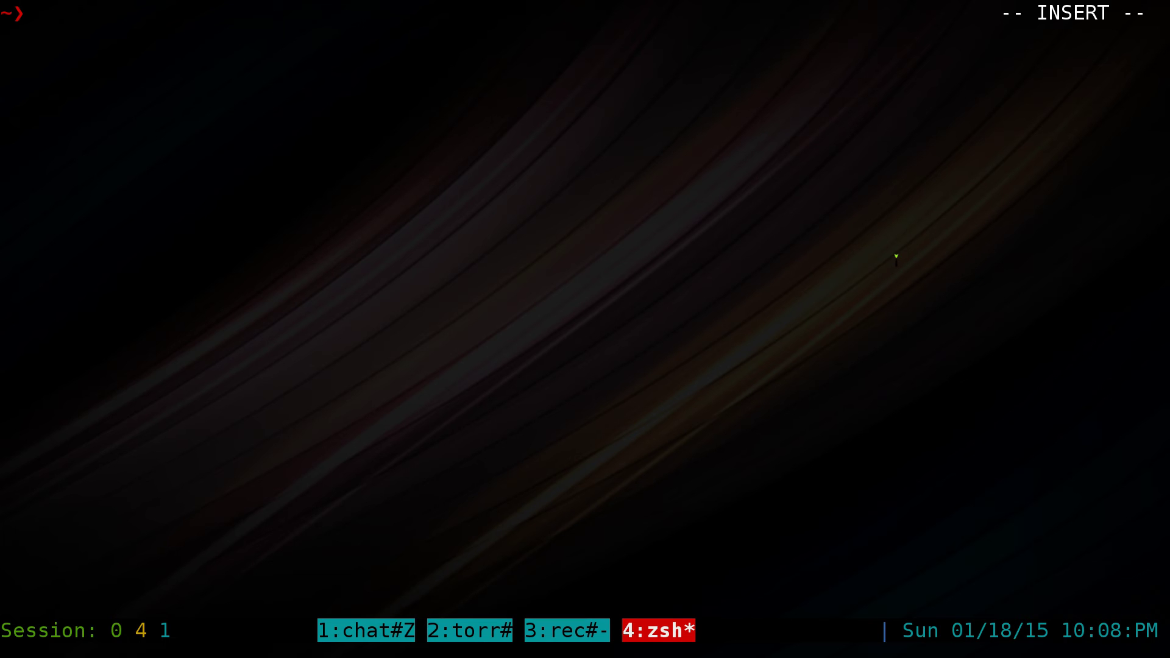
Launch a PlayOnLinux shortcut from the picker window opened by the tmux hotkey, full screen.
key("ctrl+b")
key("p")
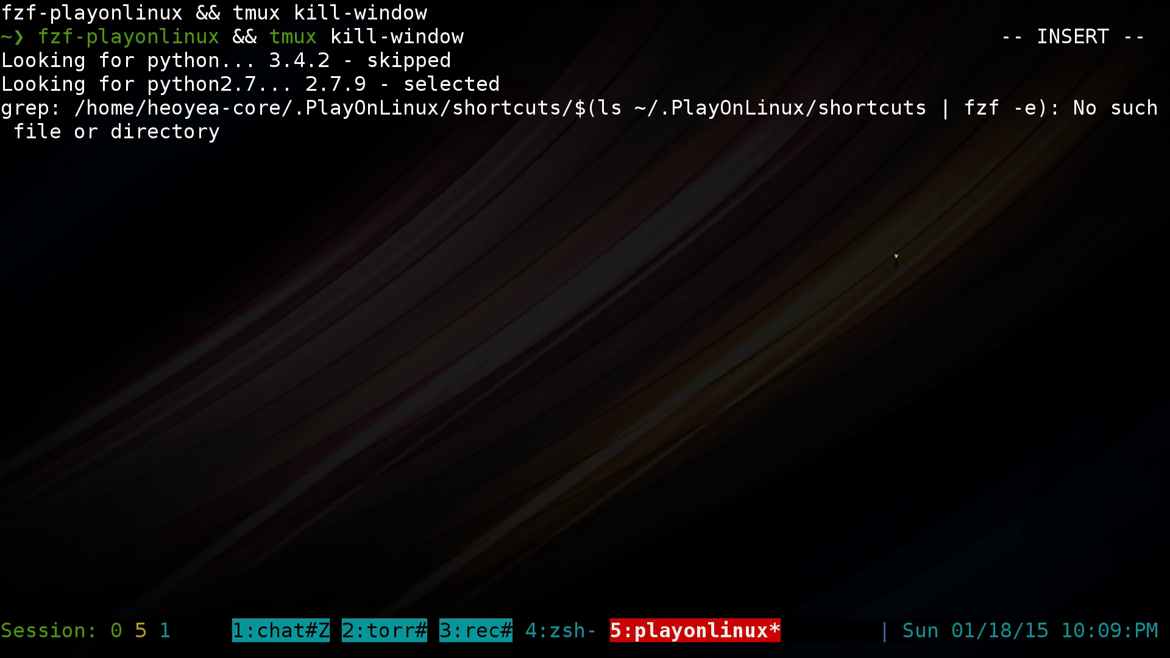
key("F11")
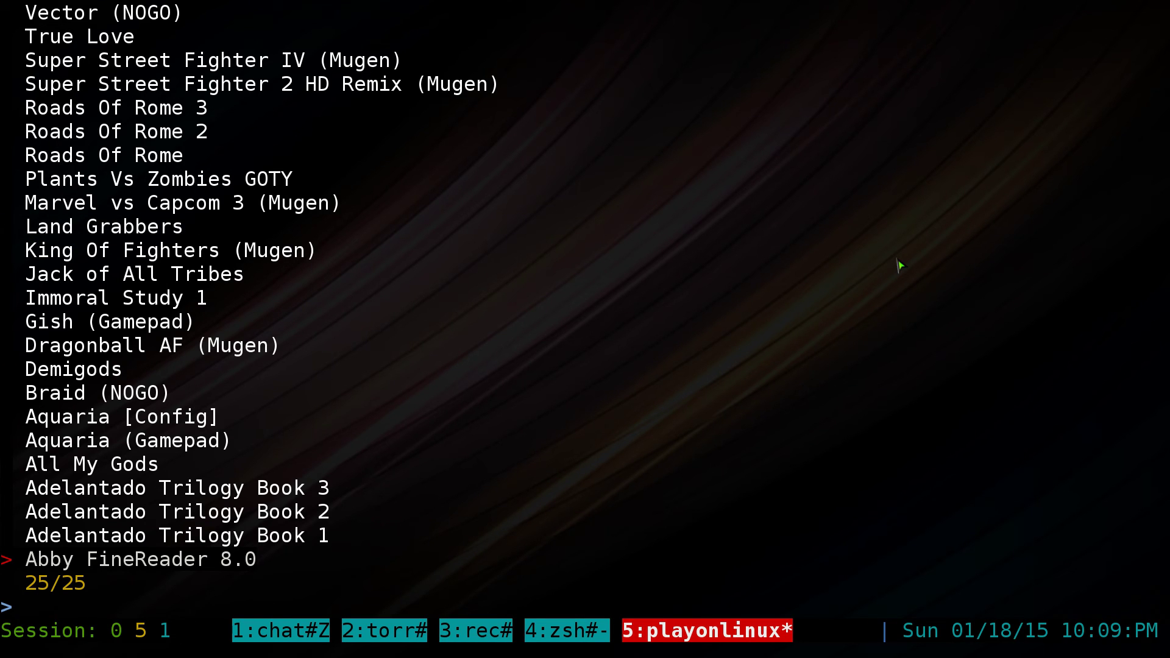
key("Return")
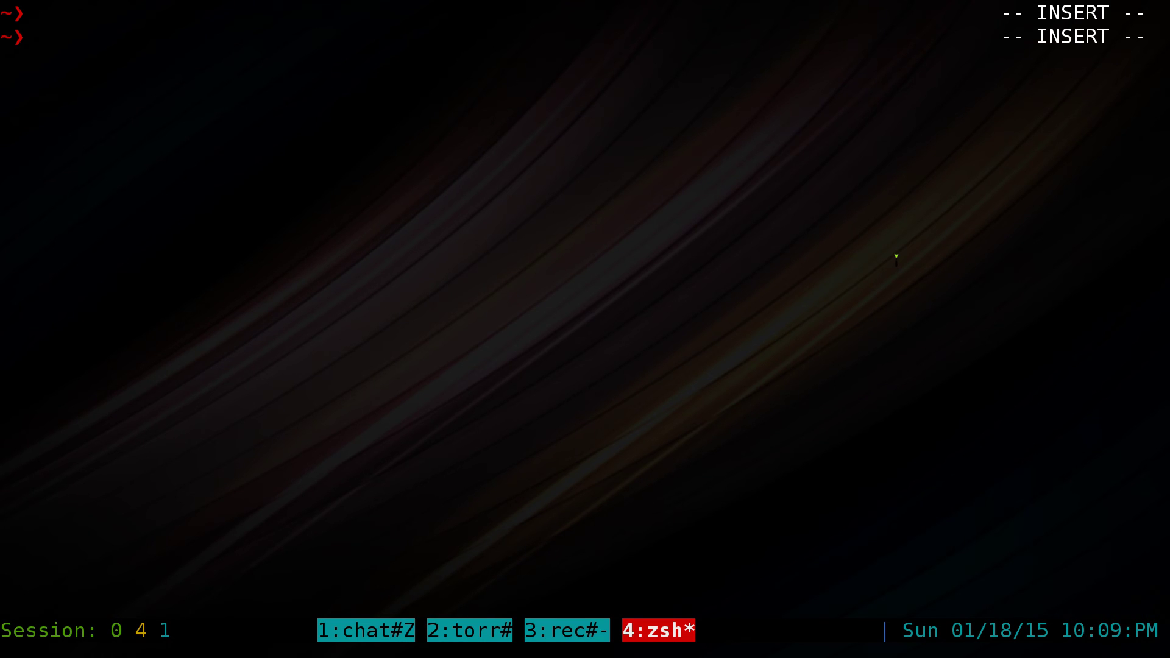
key("alt+l")
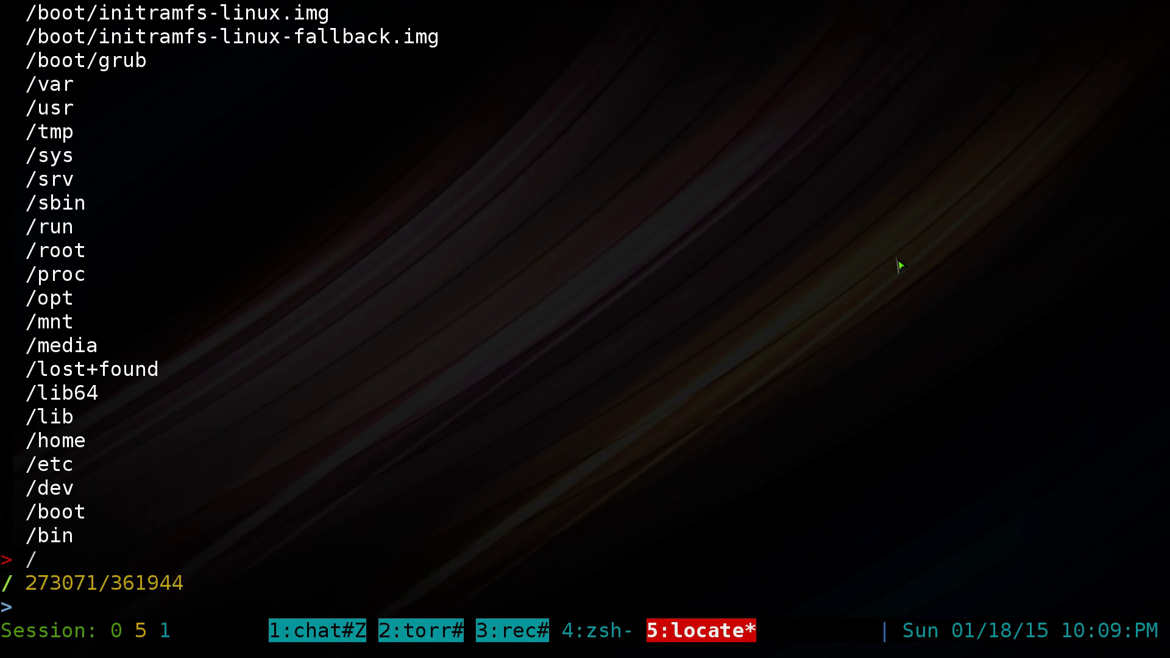
type("hekp")
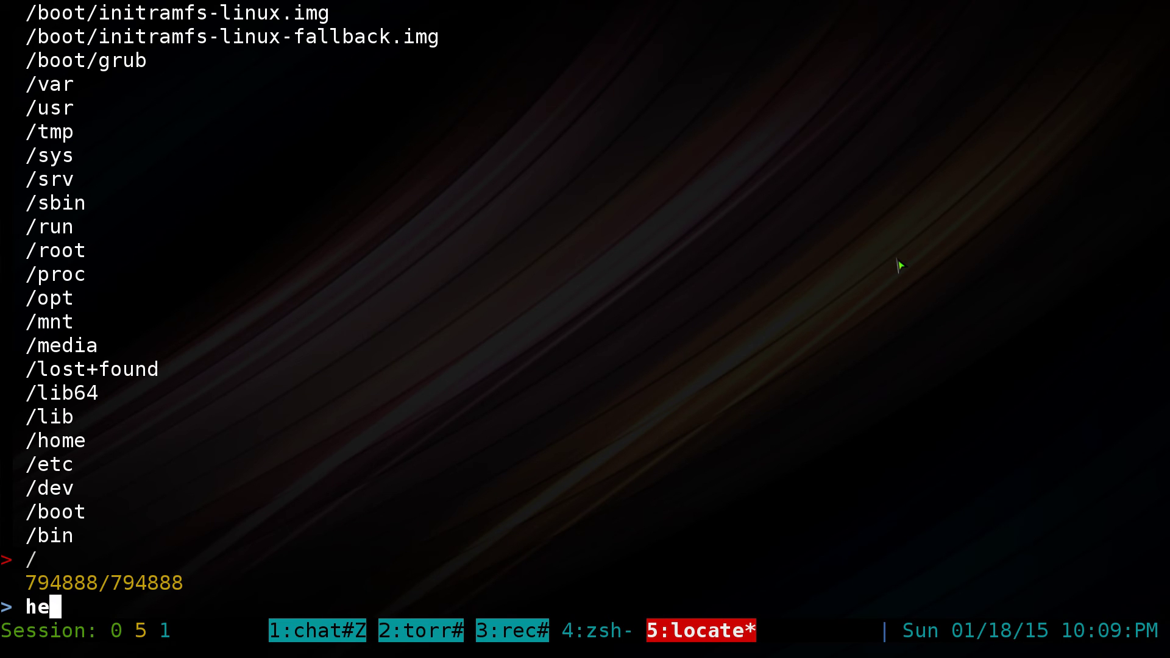
key("BackSpace")
key("BackSpace")
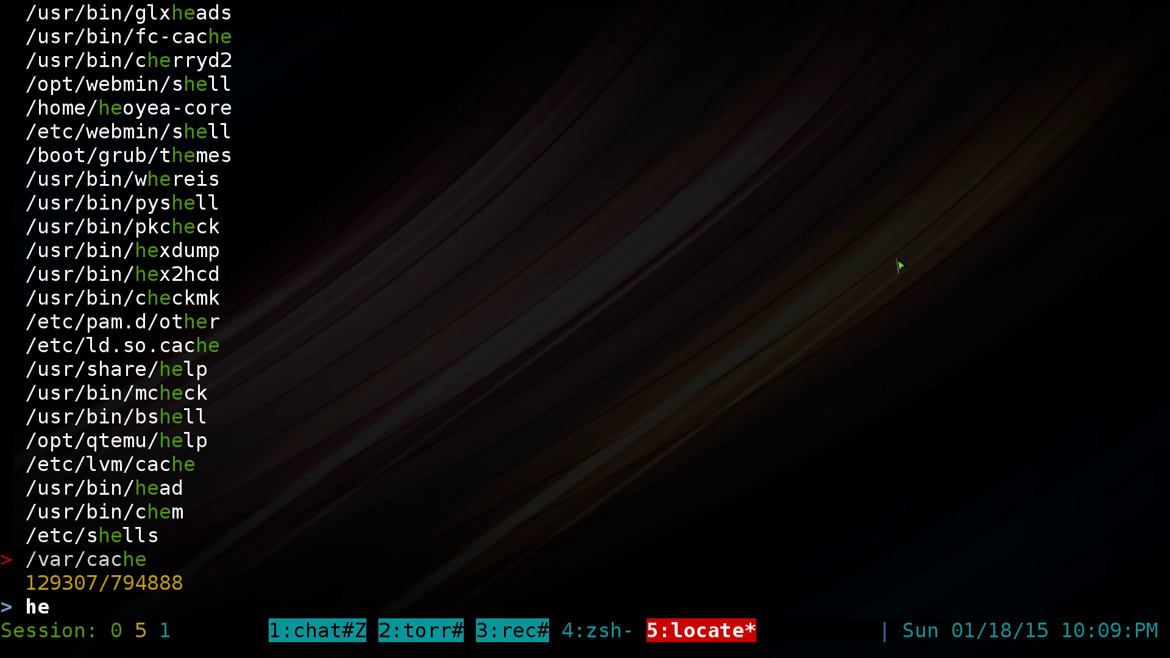
type("lpn")
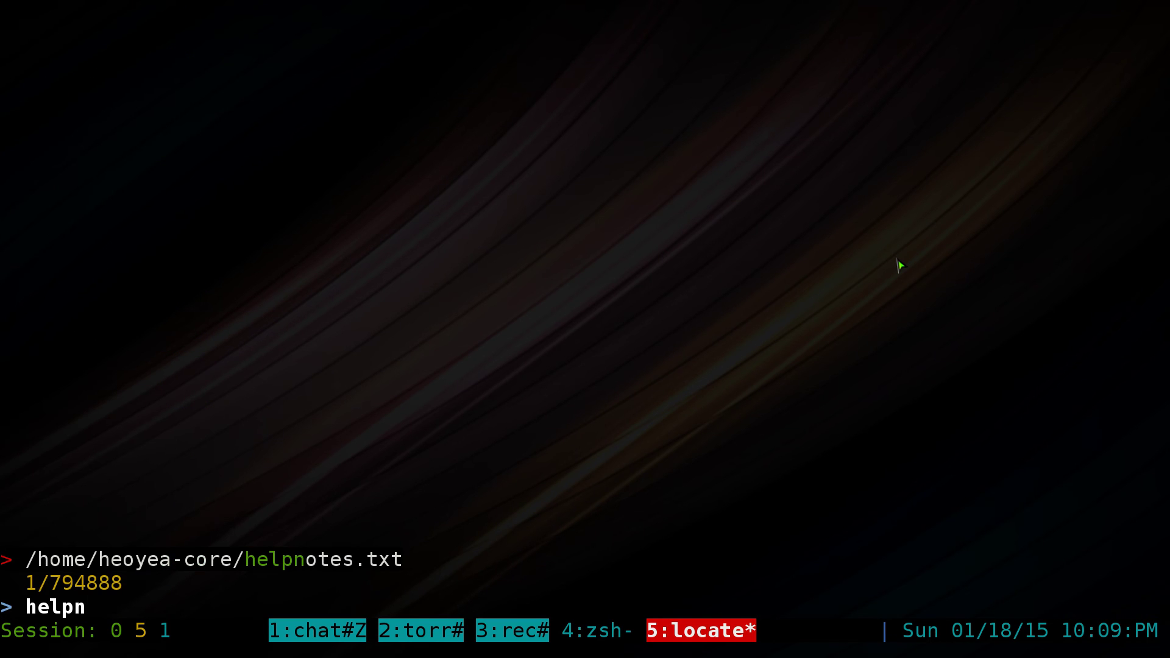
key("Return")
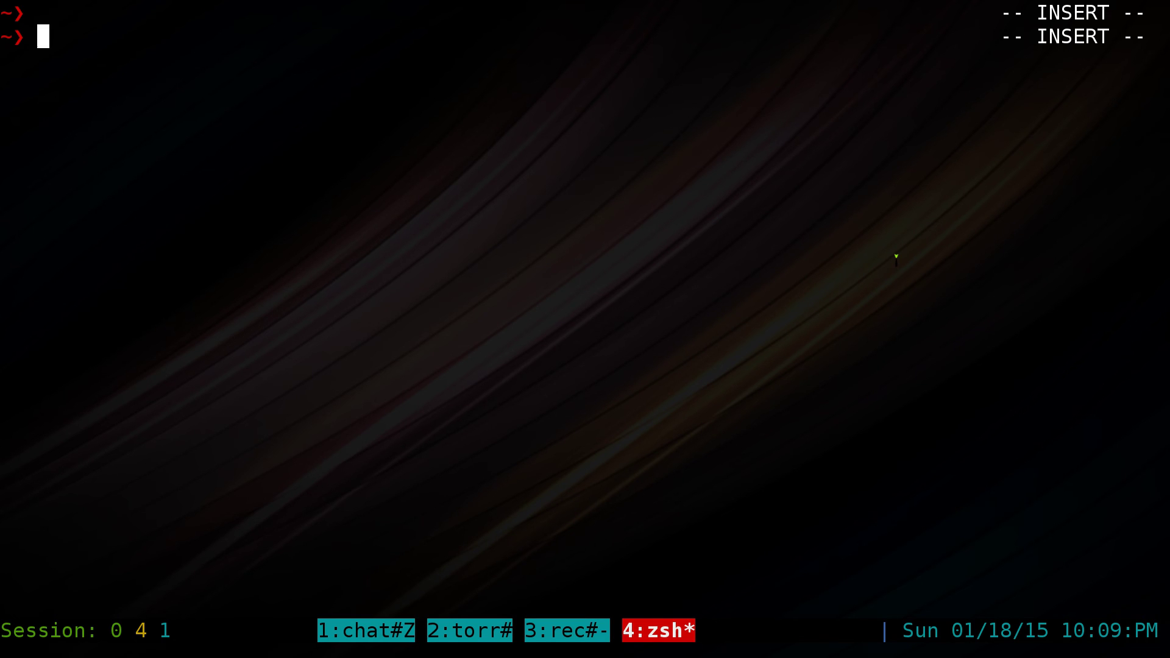
key("alt+Tab")
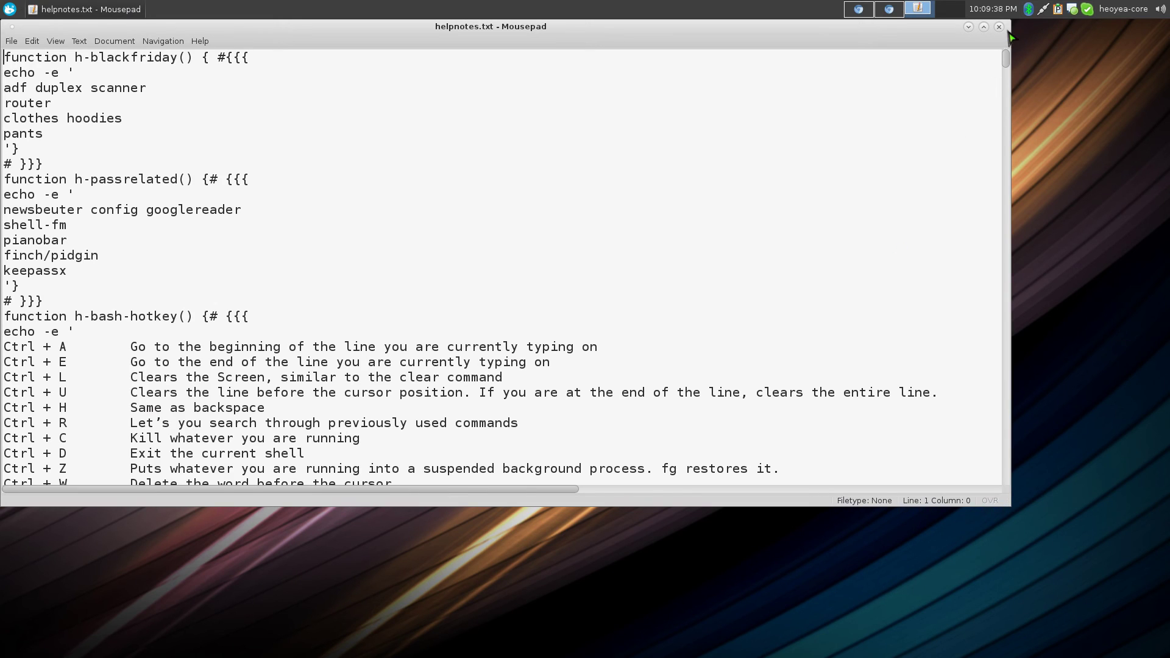
left_click(1001, 27)
key("alt+Tab")
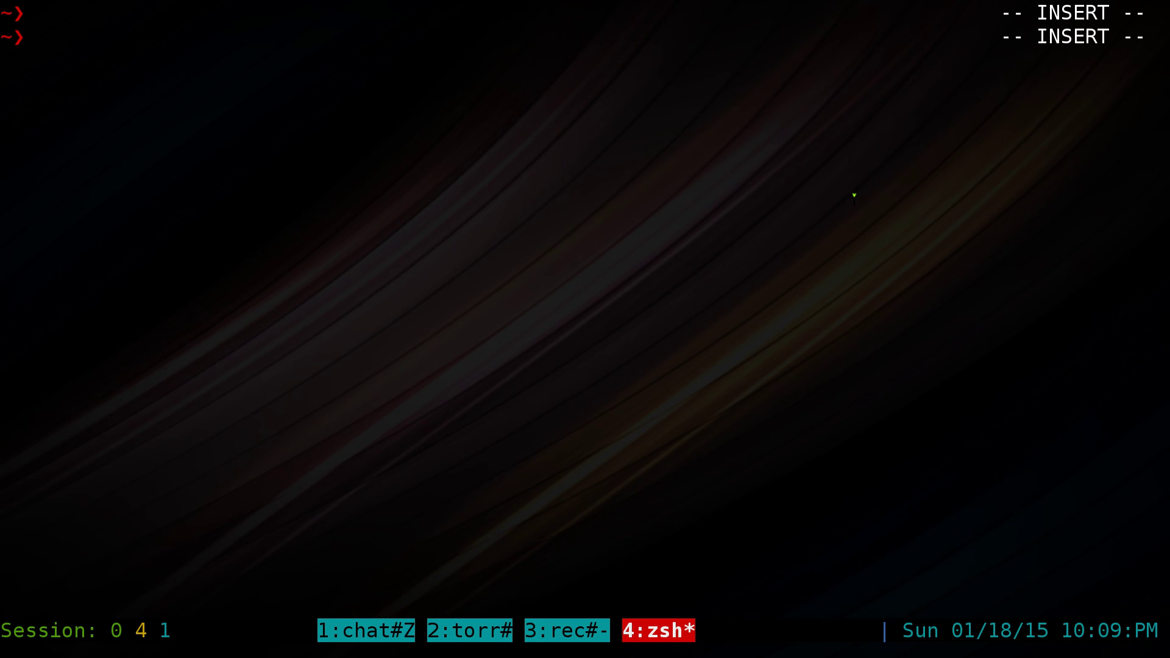
Open ~/.tmux.conf in vim in a new tmux window at line 408.
key("ctrl+backslash")
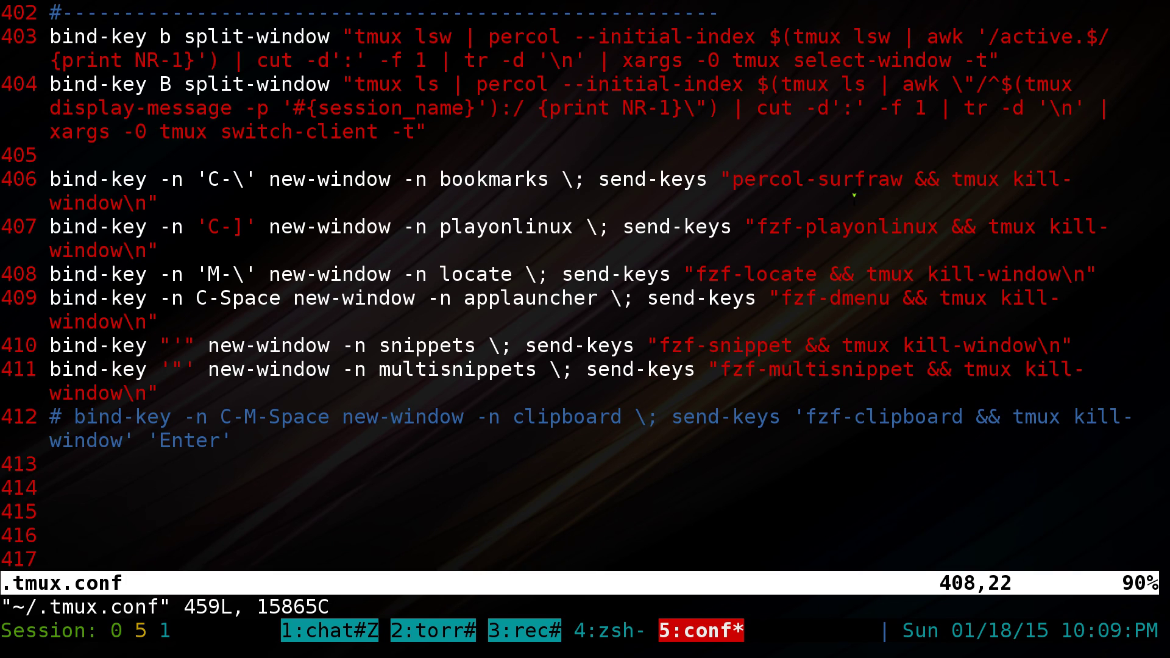
key("k")
key("j")
Highlight lines 407–408 with the playonlinux and locate bind-keys, then clear the selection.
key("shift+v")
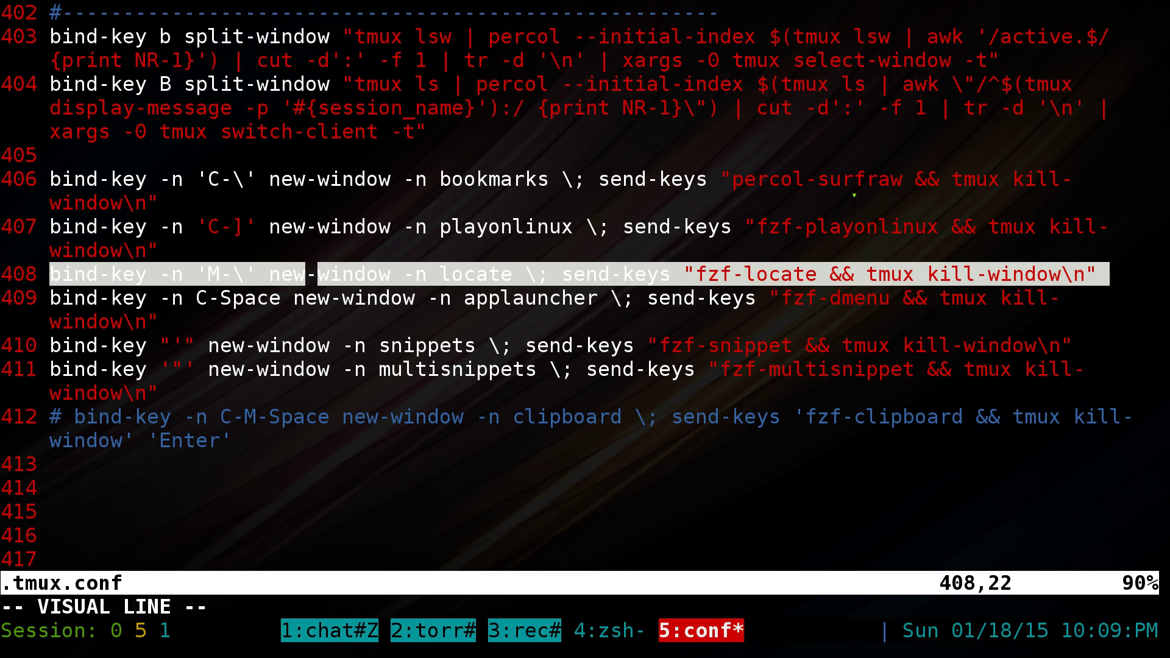
key("k")
key("k")
key("j")
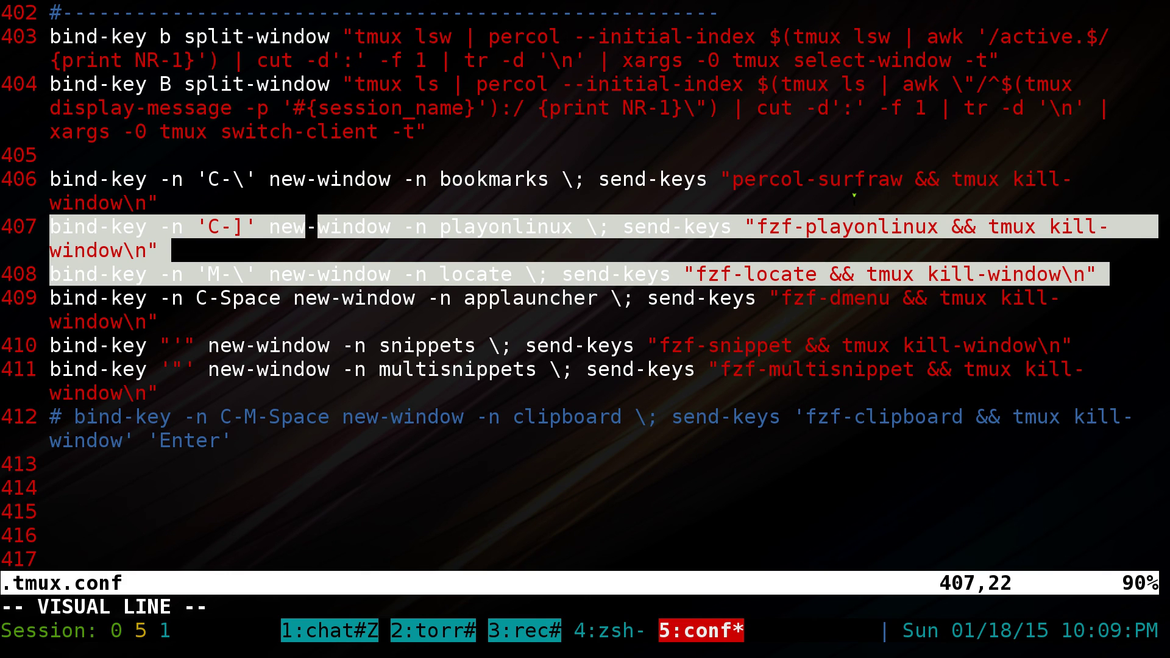
key("Escape")
key("dollar")
key("j")
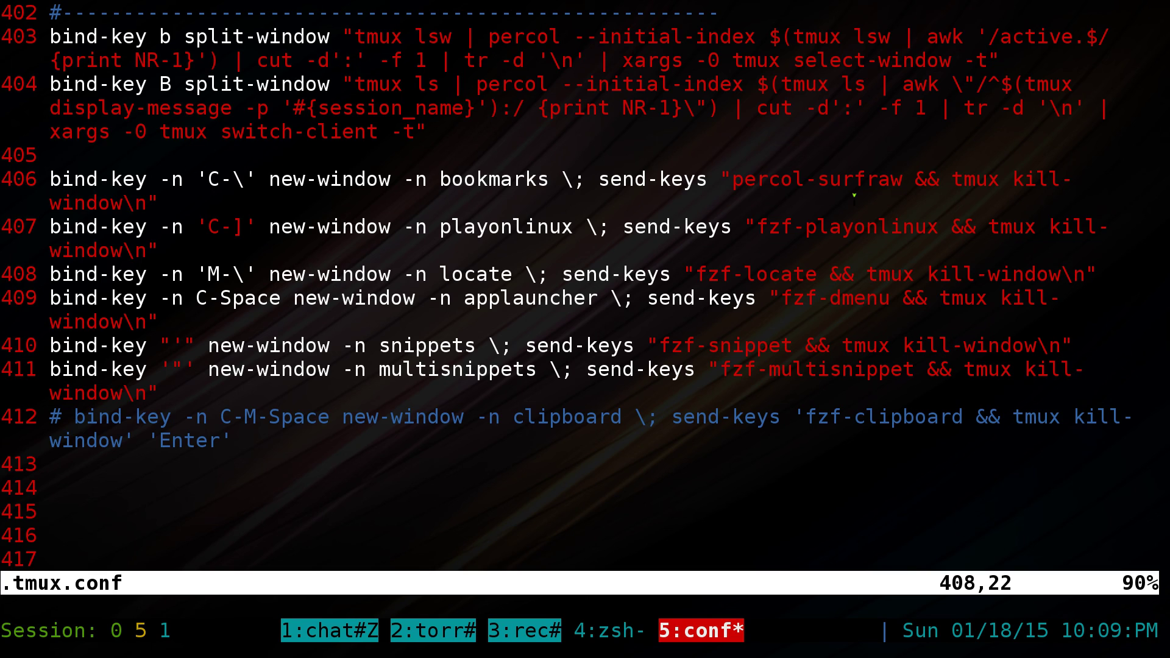